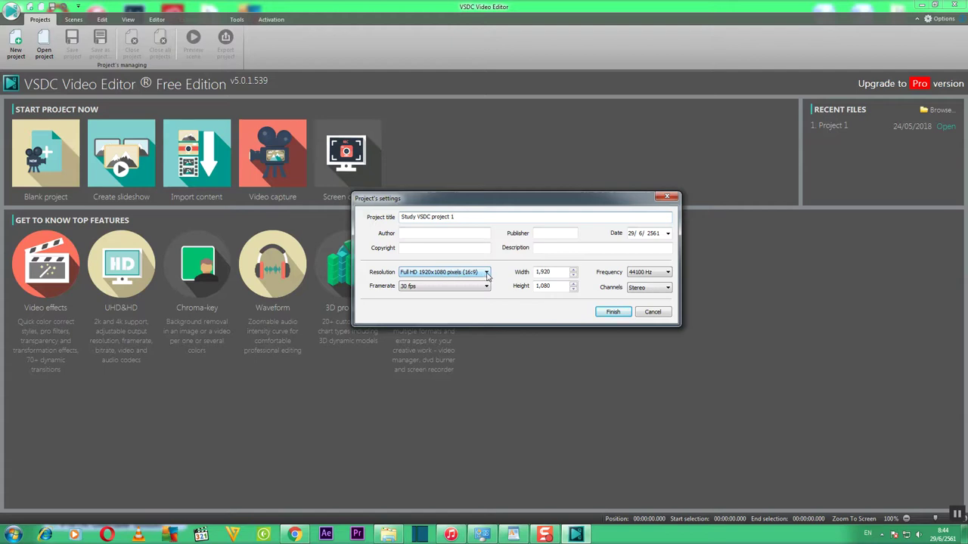
Try the 512x288 (16:9) and custom resolution options, and return the project resolution to Full HD 1920x1080 pixels (16:9).
click(487, 273)
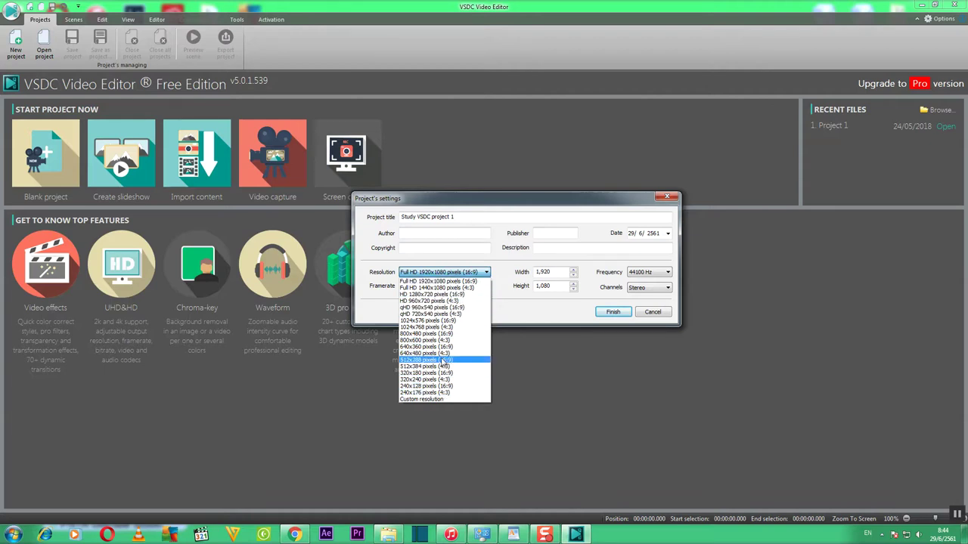
click(425, 401)
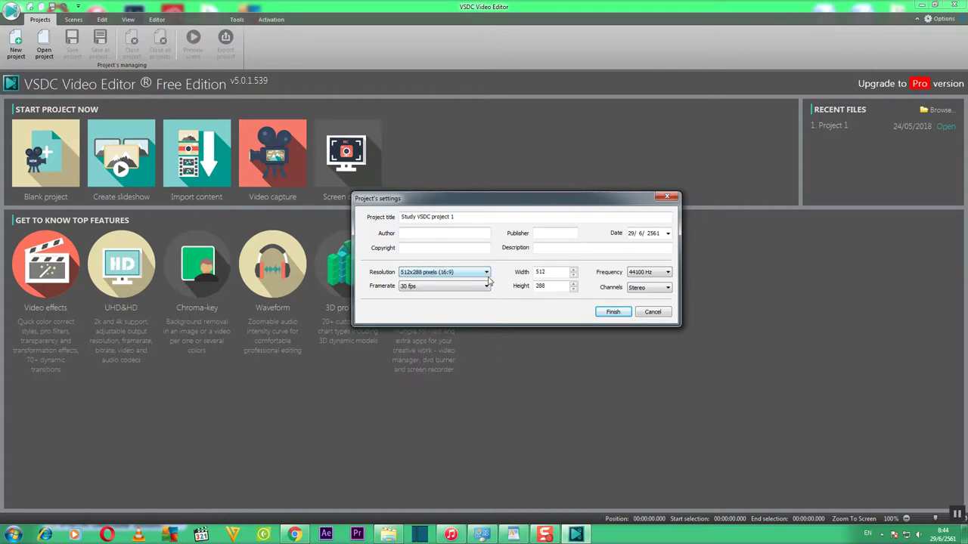
click(486, 274)
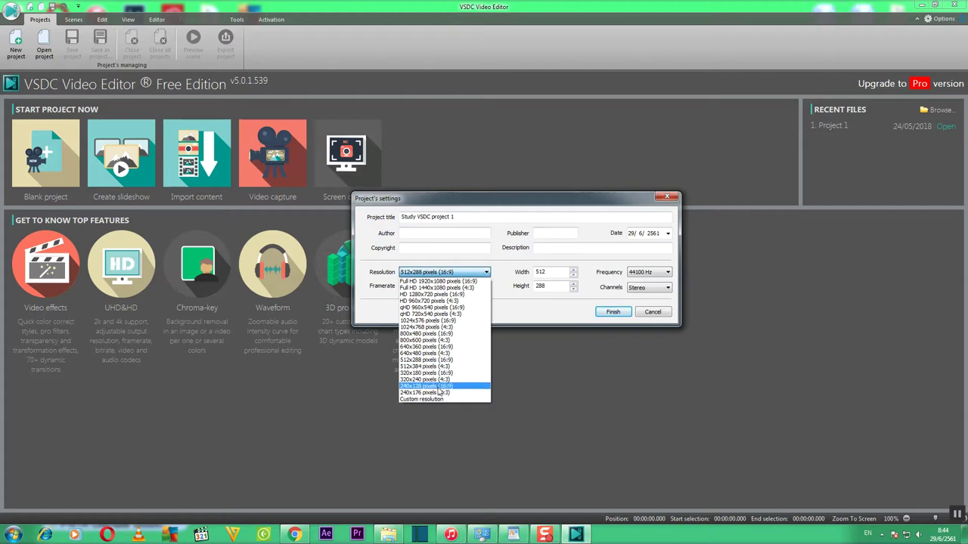
click(468, 274)
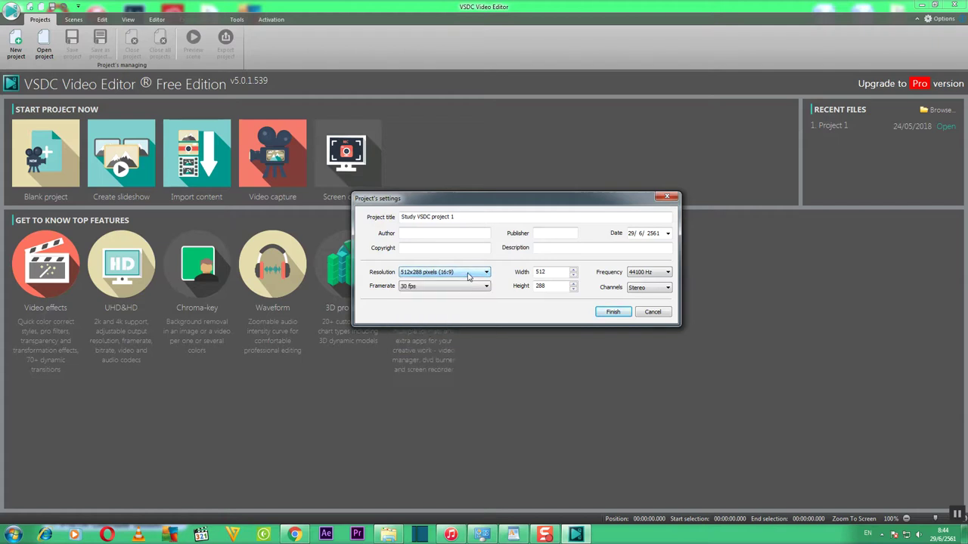
click(460, 274)
click(423, 398)
click(487, 272)
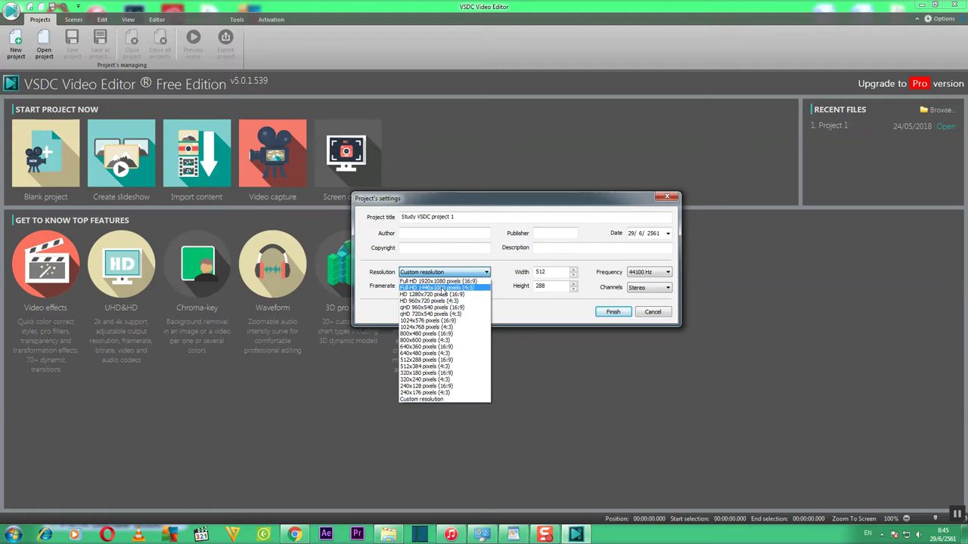
click(443, 281)
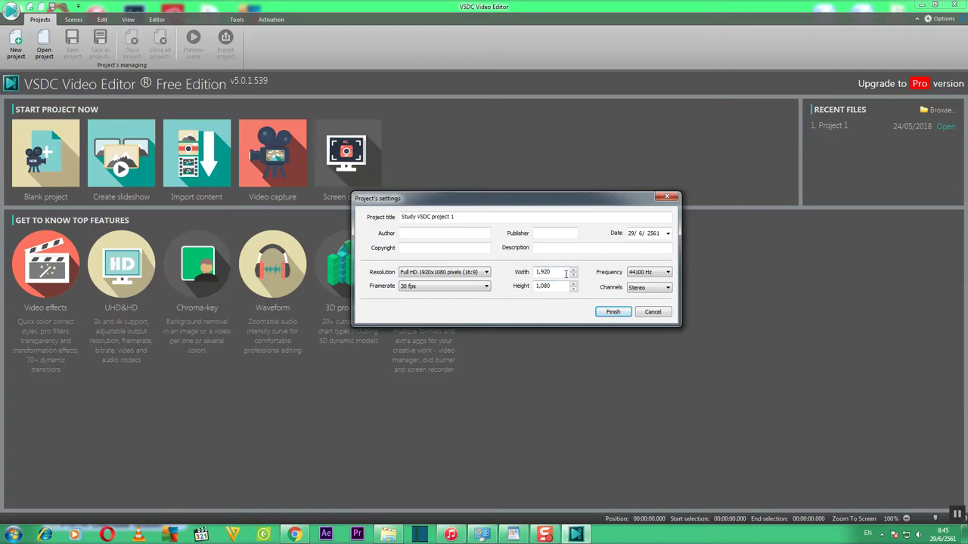
Set the project's audio frequency to 48000 Hz and finish the settings to create the project.
click(669, 274)
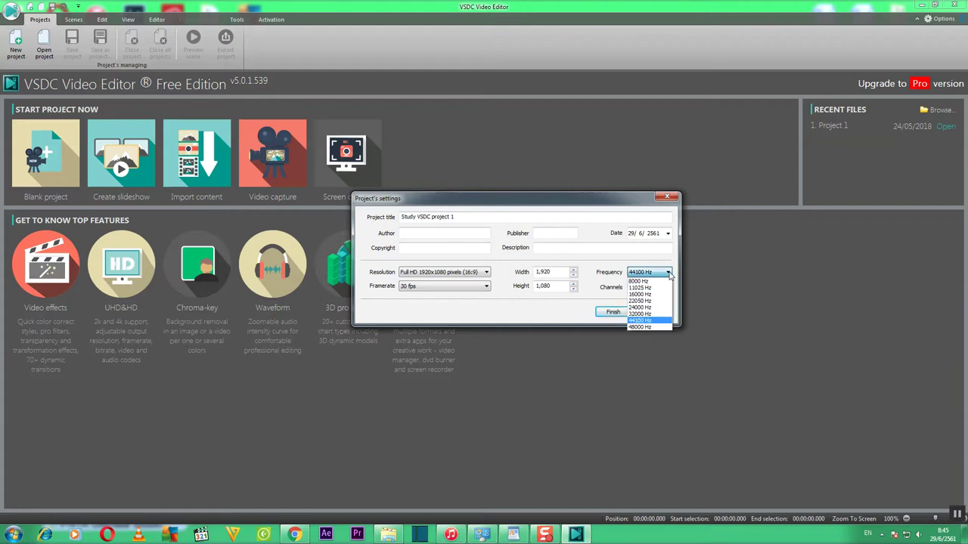
click(650, 327)
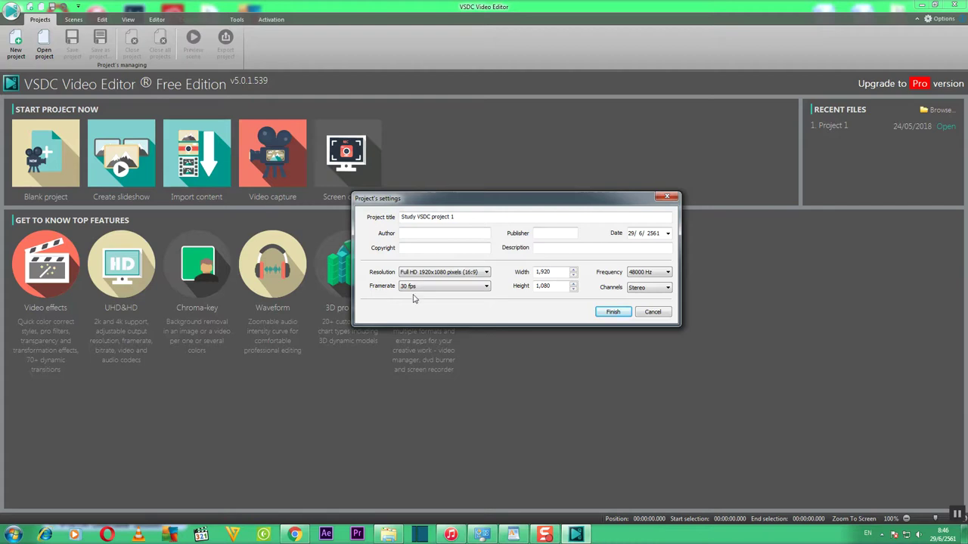
click(481, 272)
click(402, 291)
click(404, 291)
drag(479, 202, 610, 251)
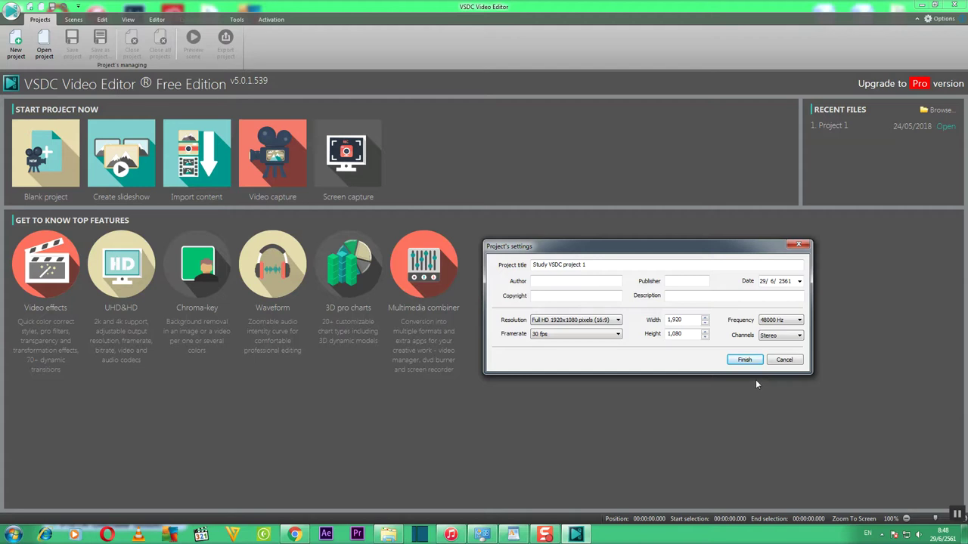
click(744, 360)
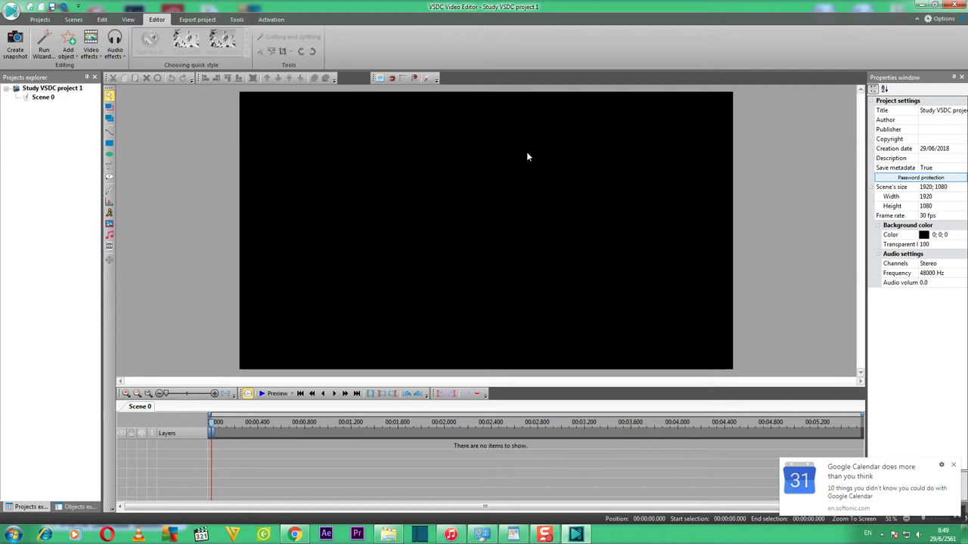
Dismiss the Google Calendar notification and review the Add sound tool and the project's scene size properties.
click(953, 466)
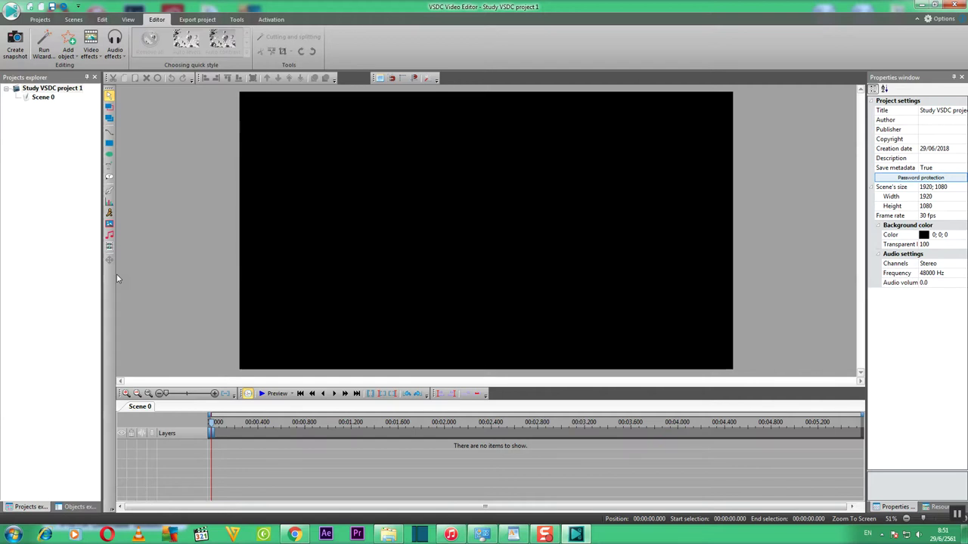
click(109, 237)
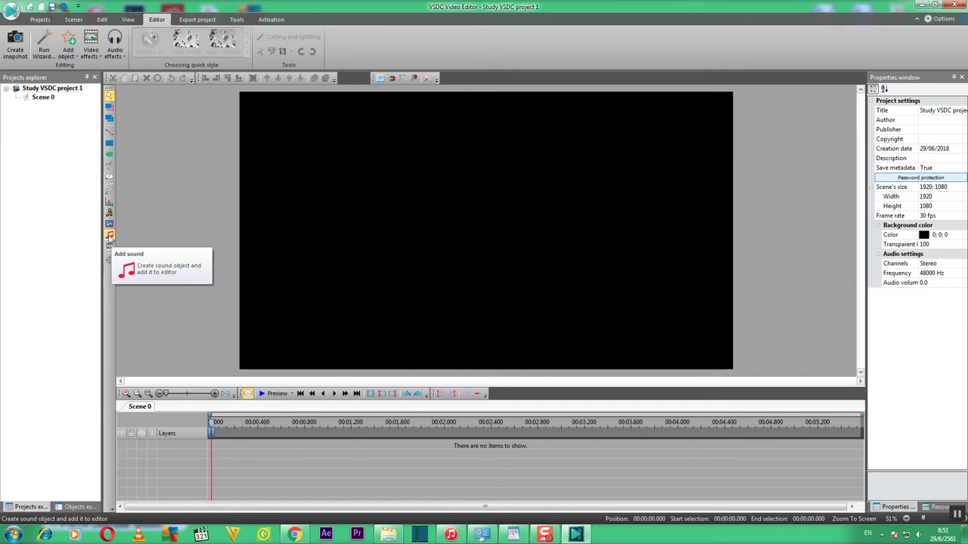
click(110, 236)
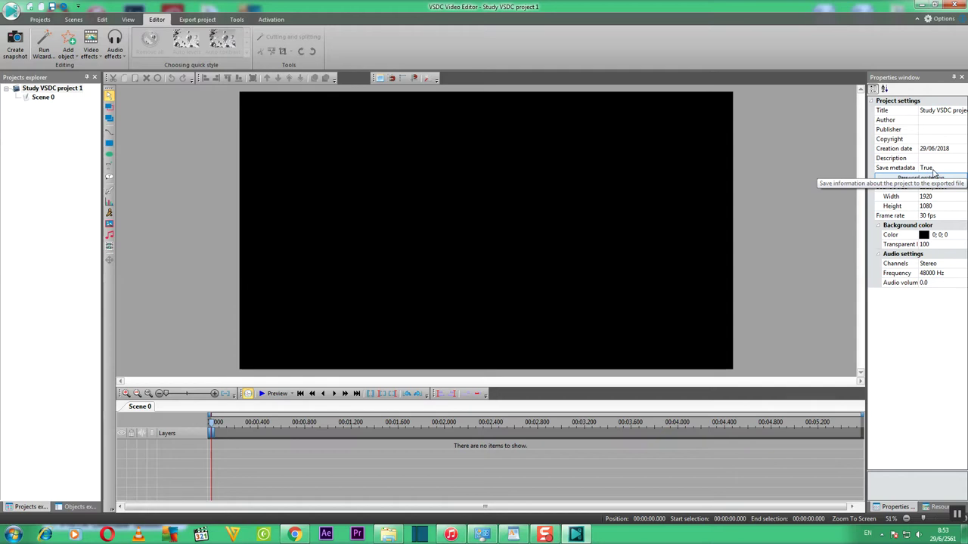
click(917, 187)
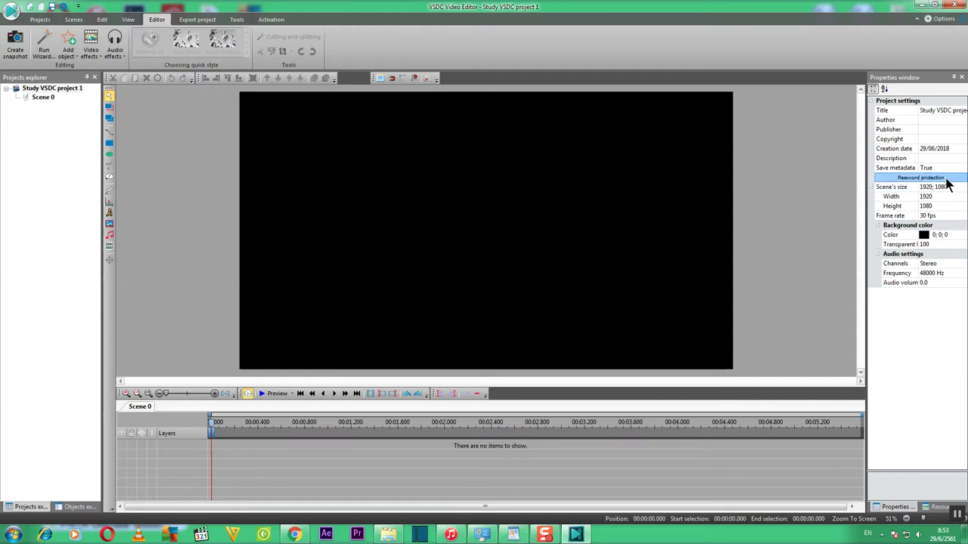
click(900, 205)
click(926, 188)
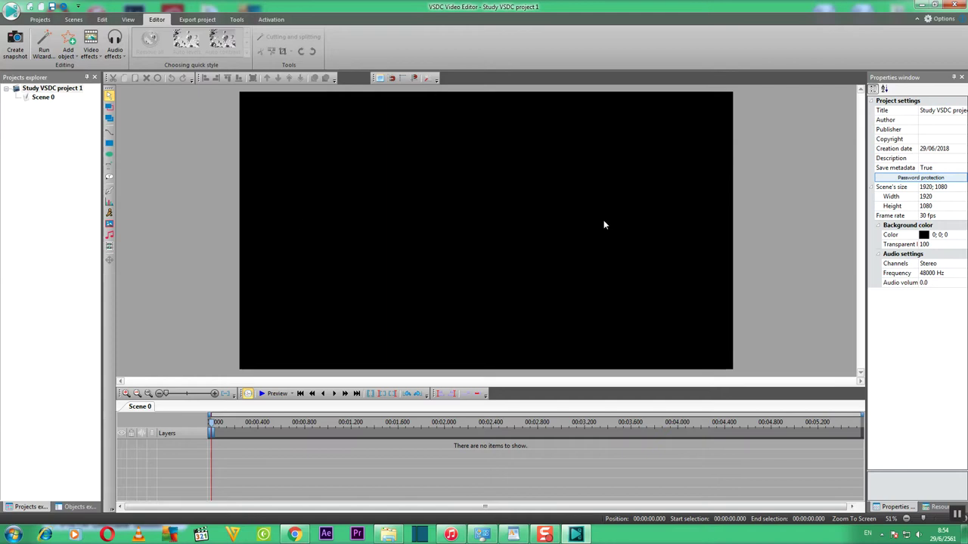
Change the project's background color to a light yellow from the standard color palette.
click(923, 238)
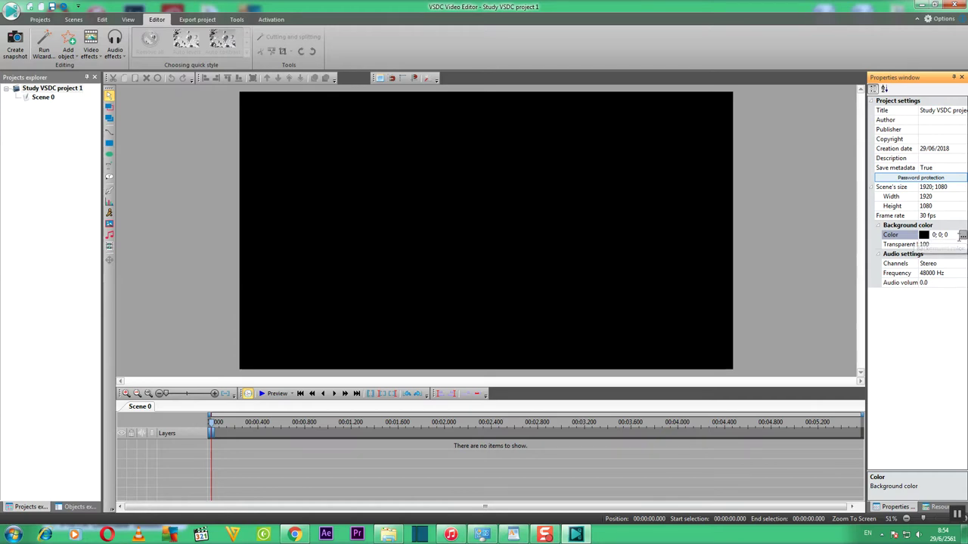
click(962, 235)
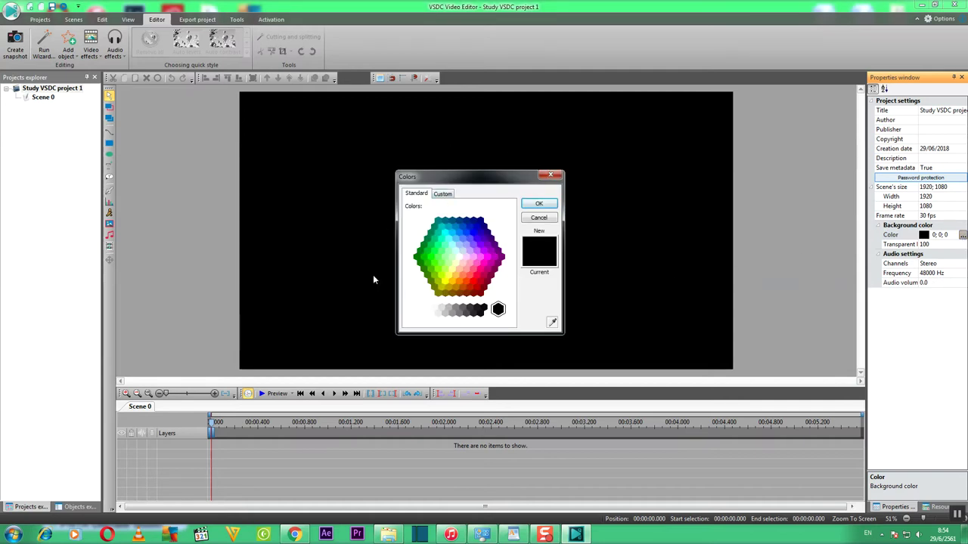
click(448, 276)
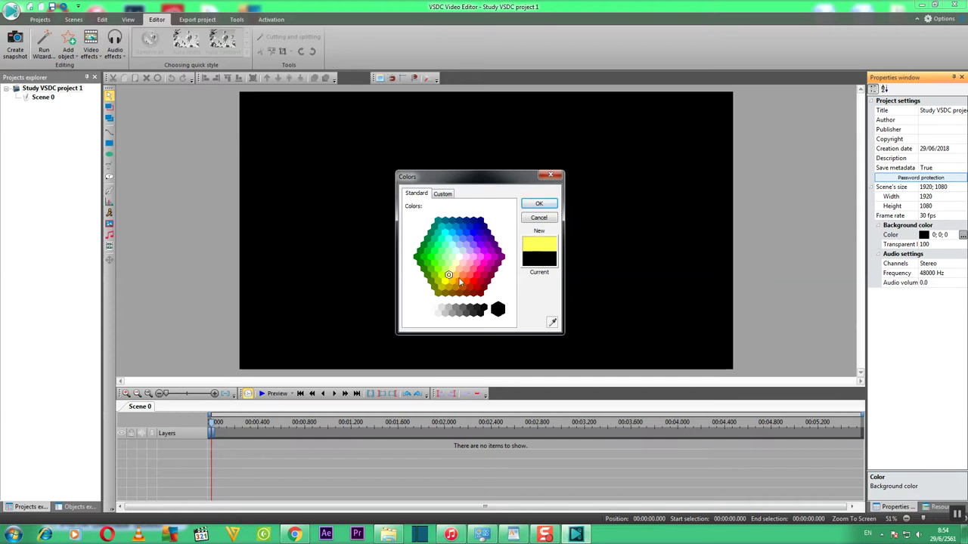
click(463, 288)
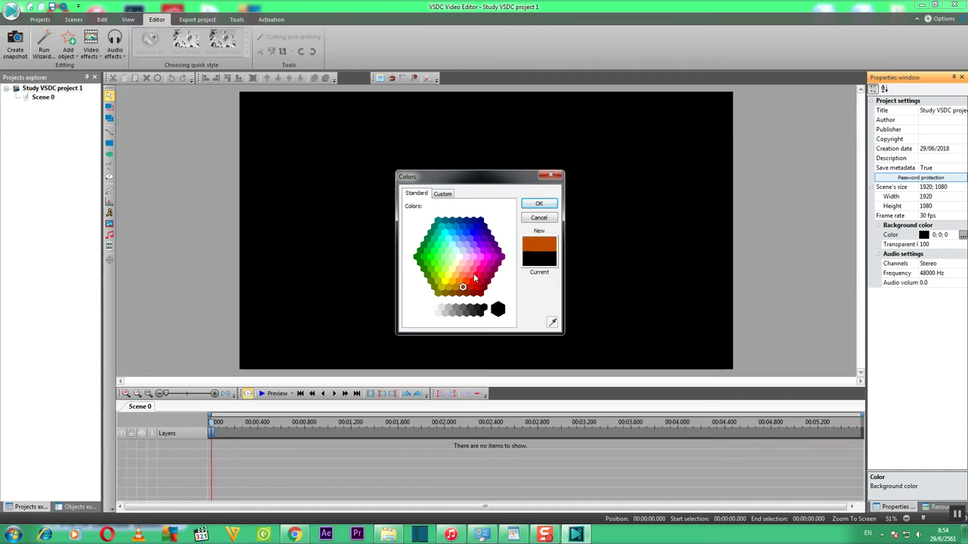
click(463, 227)
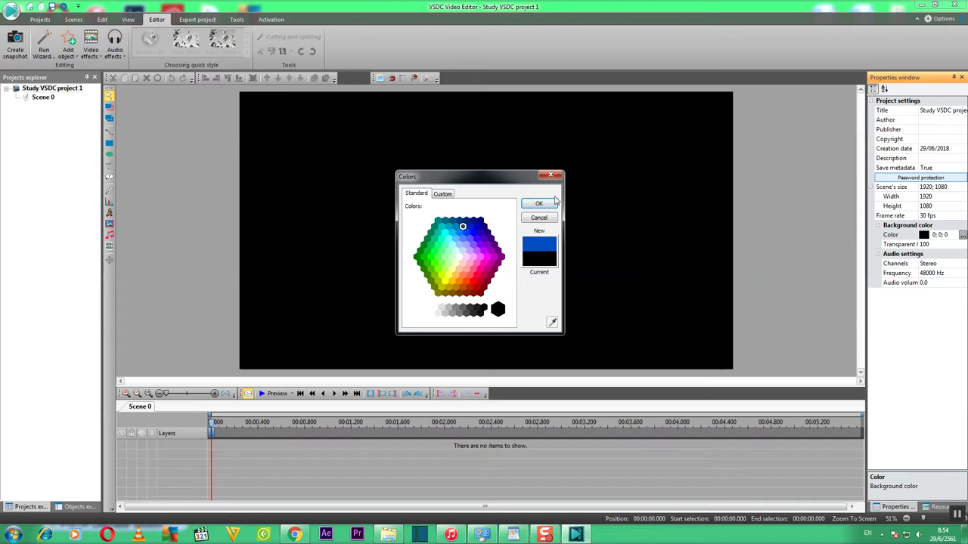
click(449, 276)
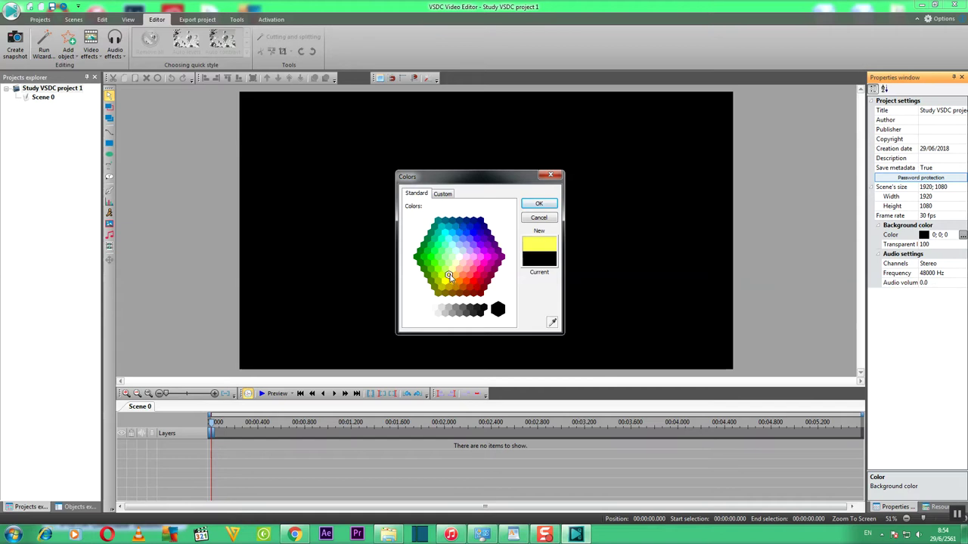
click(452, 268)
click(539, 206)
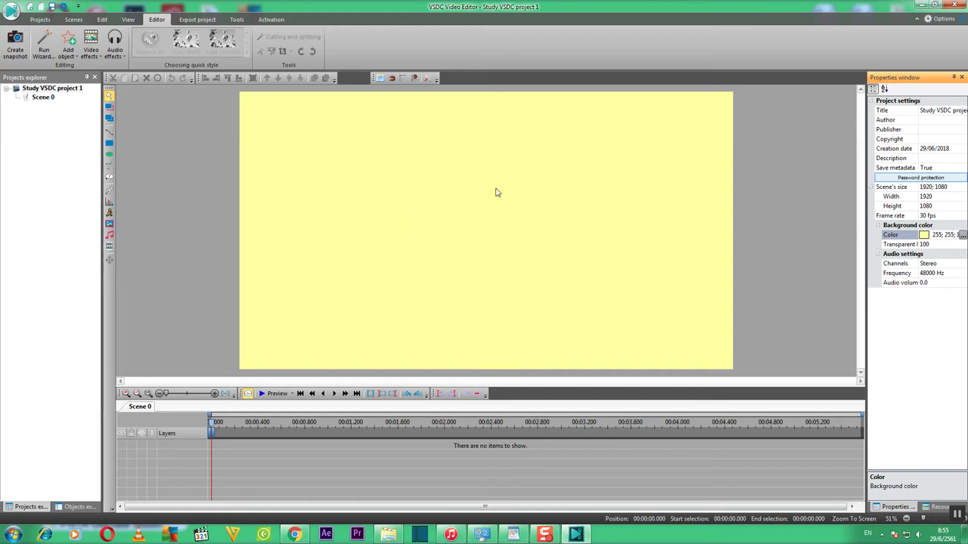
Reopen the background color choice and define a custom black with Red, Green and Blue all set to 0.
click(962, 235)
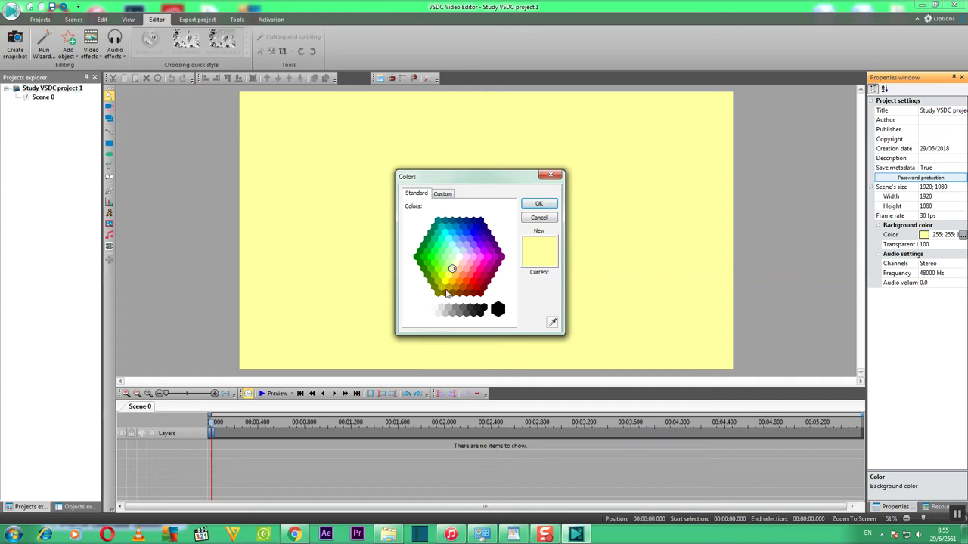
click(443, 195)
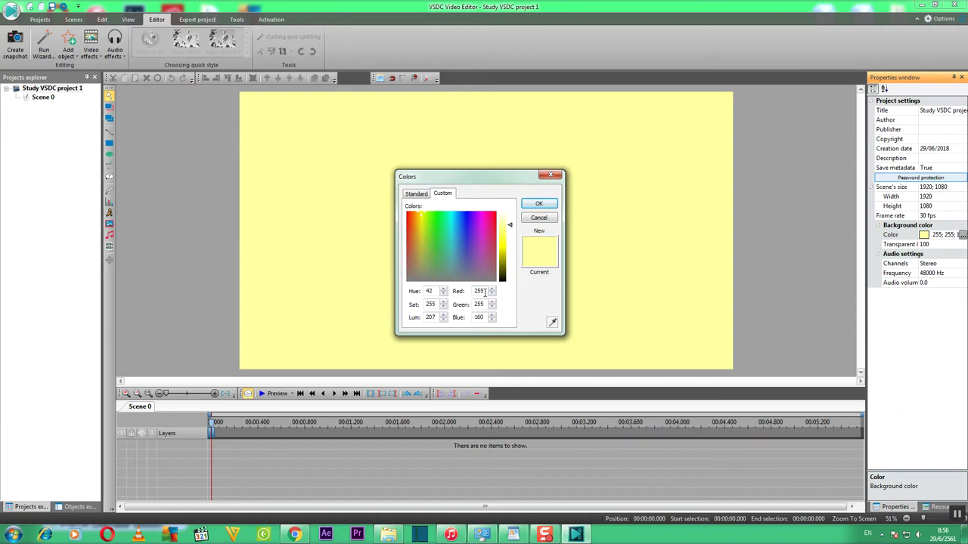
drag(484, 291, 416, 292)
text(0)
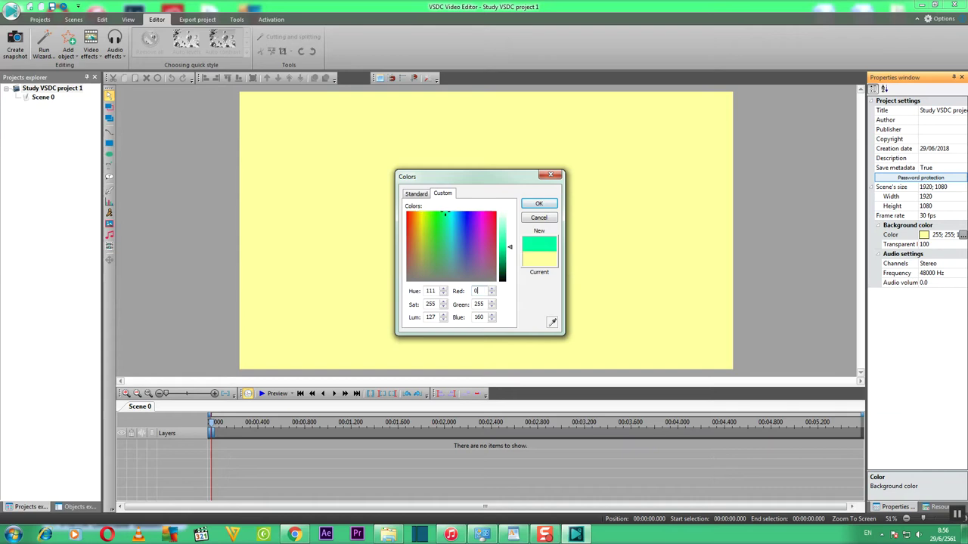
double_click(484, 303)
text(0)
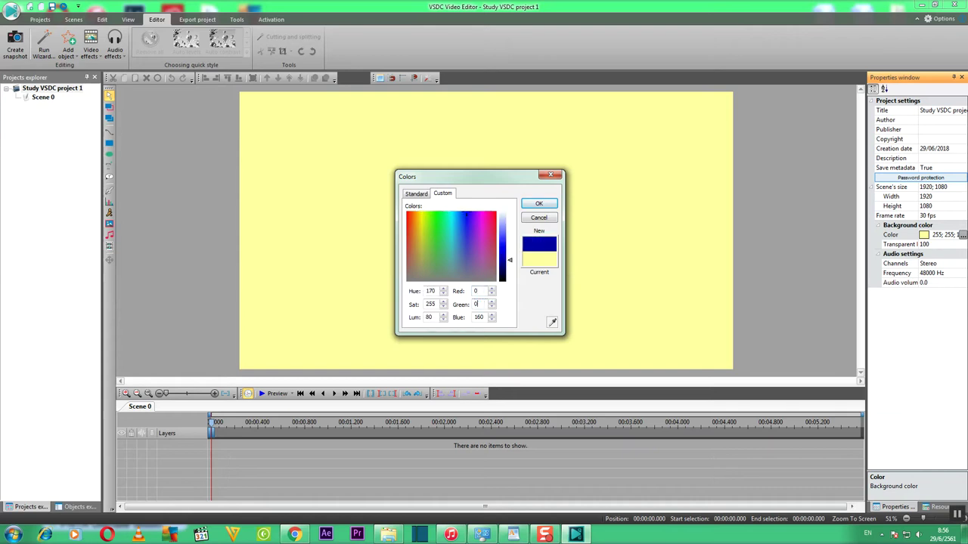
double_click(482, 317)
text(0)
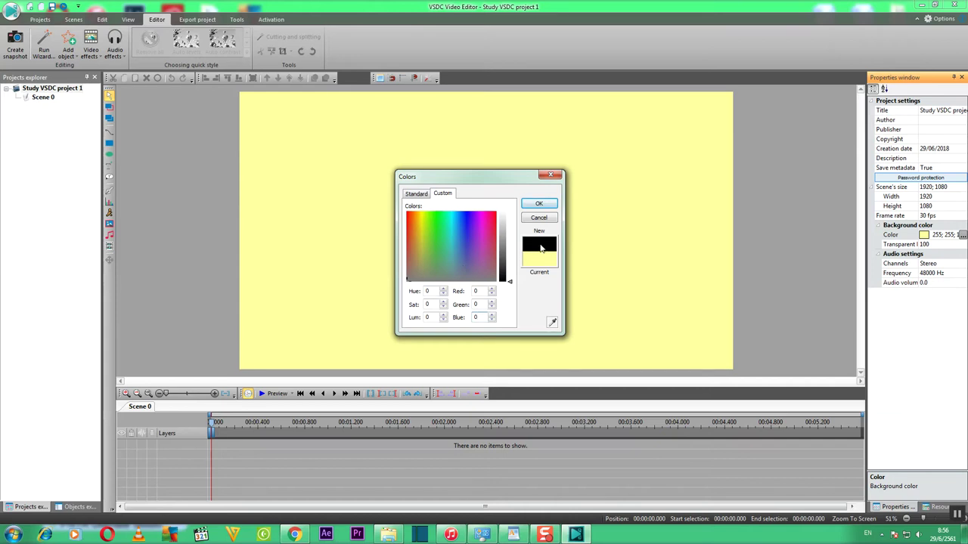
Try entering the letters a and f and an empty value for the custom color's Red component.
double_click(479, 291)
key(a)
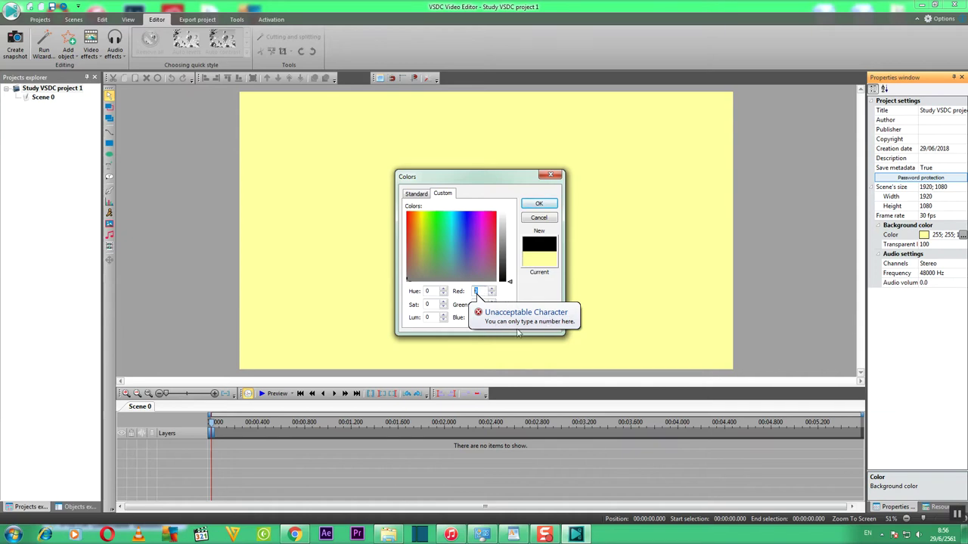
click(479, 292)
click(480, 317)
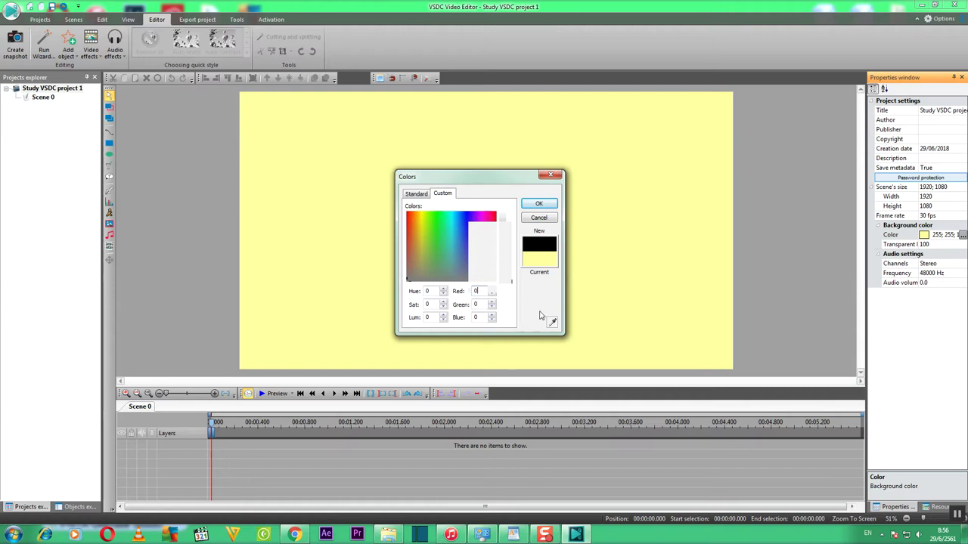
key(f)
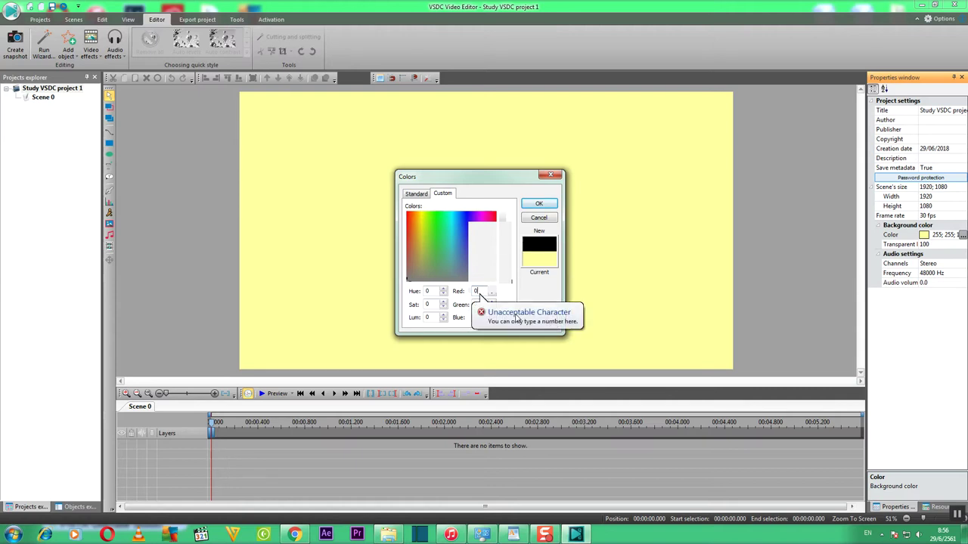
key(BackSpace)
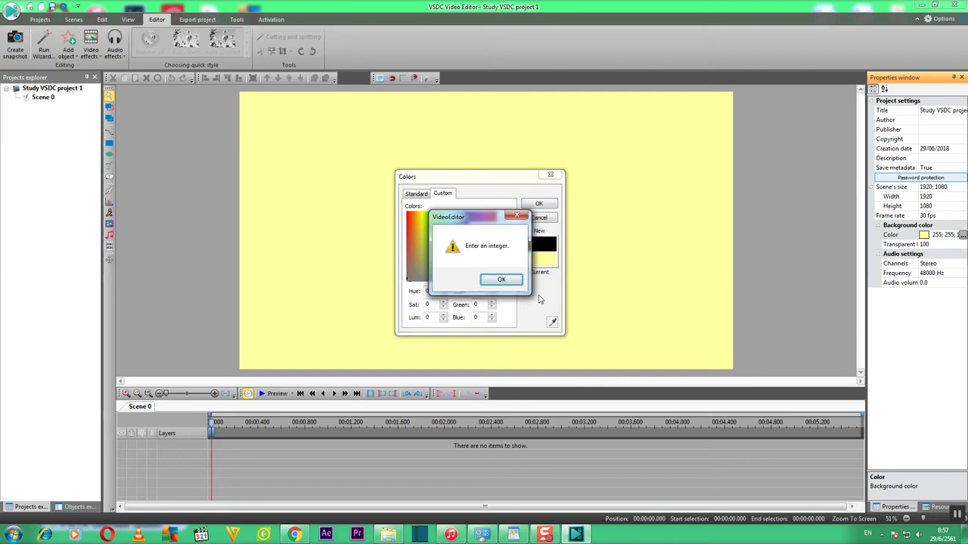
click(500, 279)
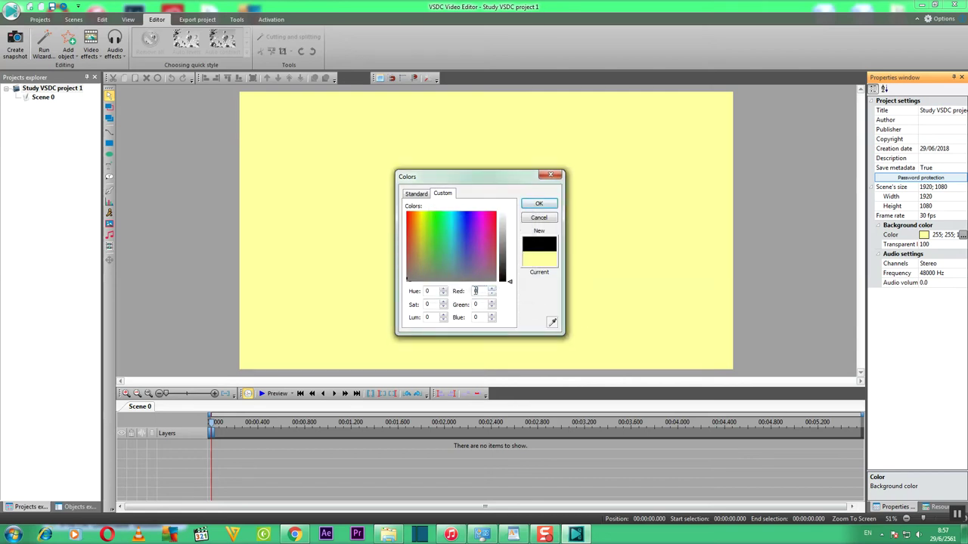
key(BackSpace)
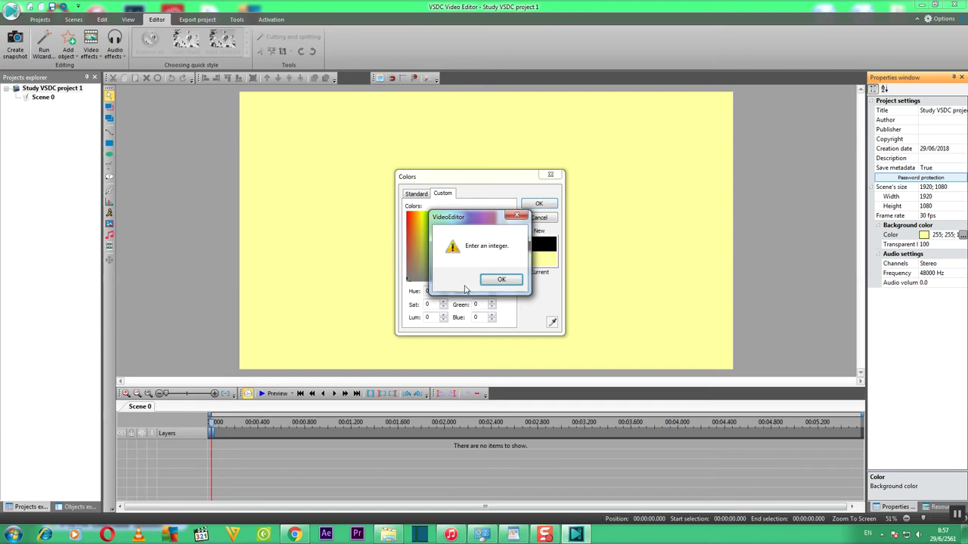
click(501, 281)
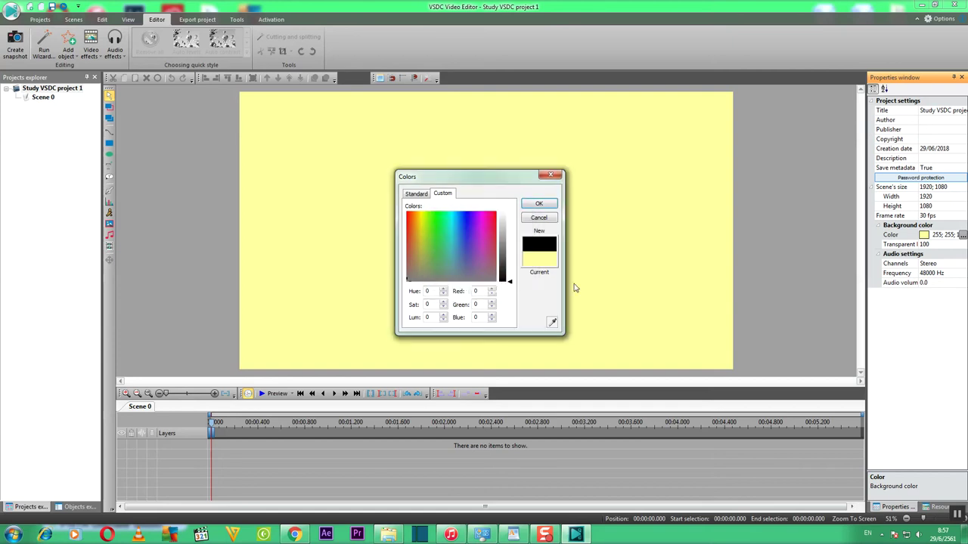
Set the custom background color's Red, Green and Blue components to 16 each.
click(476, 291)
text(1)
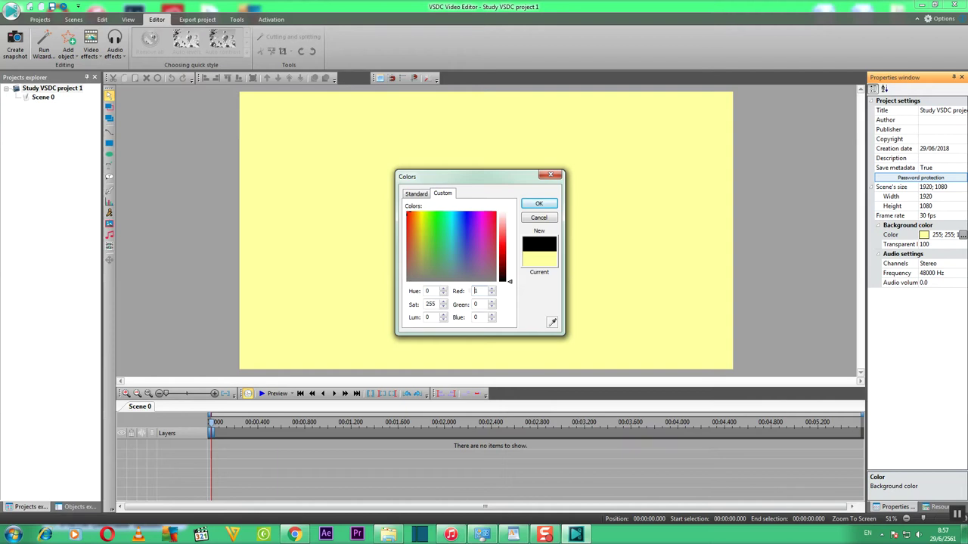
key(BackSpace)
text(64)
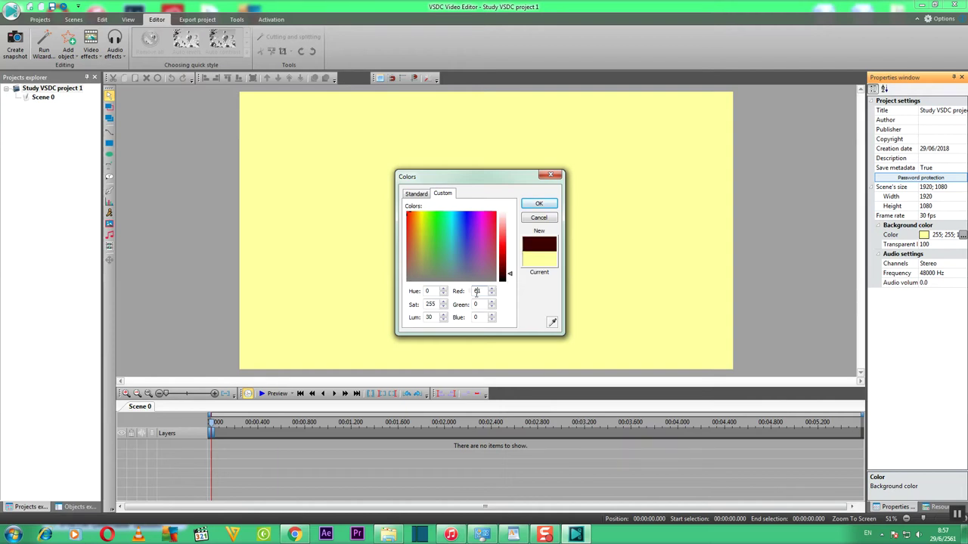
key(BackSpace)
text(1)
key(BackSpace)
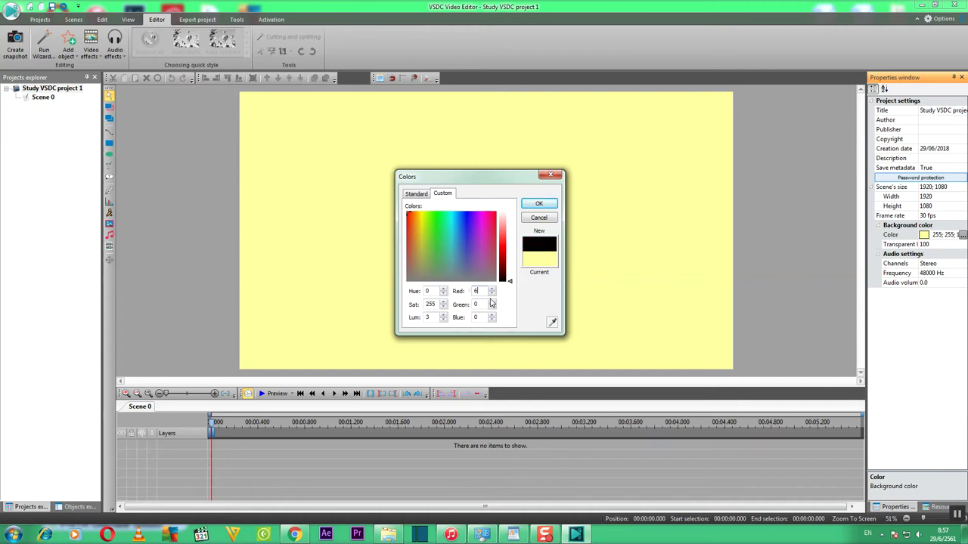
text(1)
double_click(486, 306)
text(1)
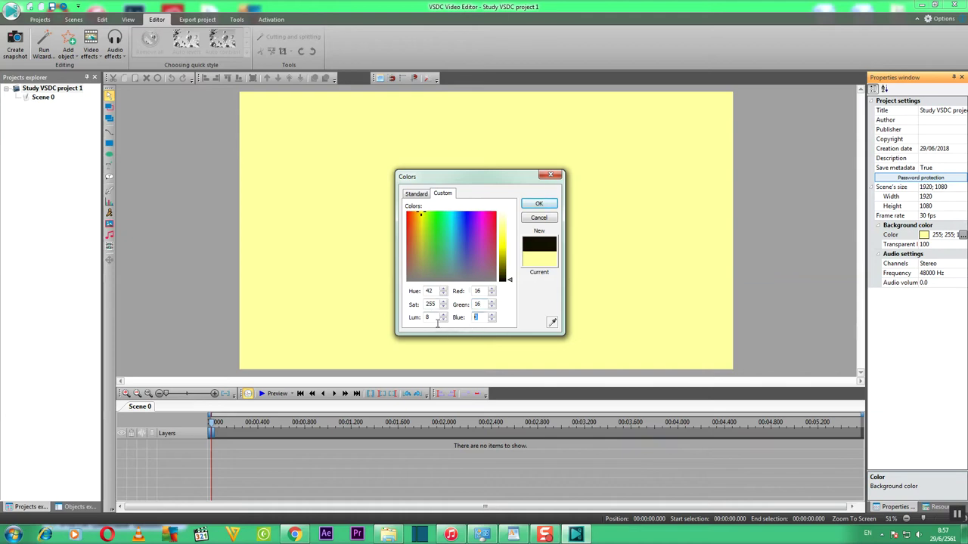
text(16)
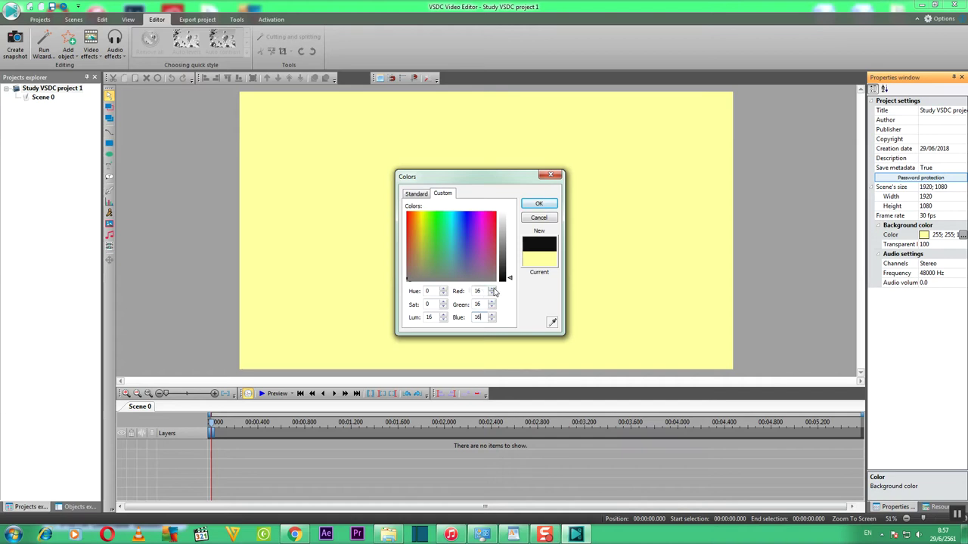
Try 0 for the custom color's Red component, and set Red, Green and Blue to 1 each.
drag(485, 291, 467, 293)
text(0)
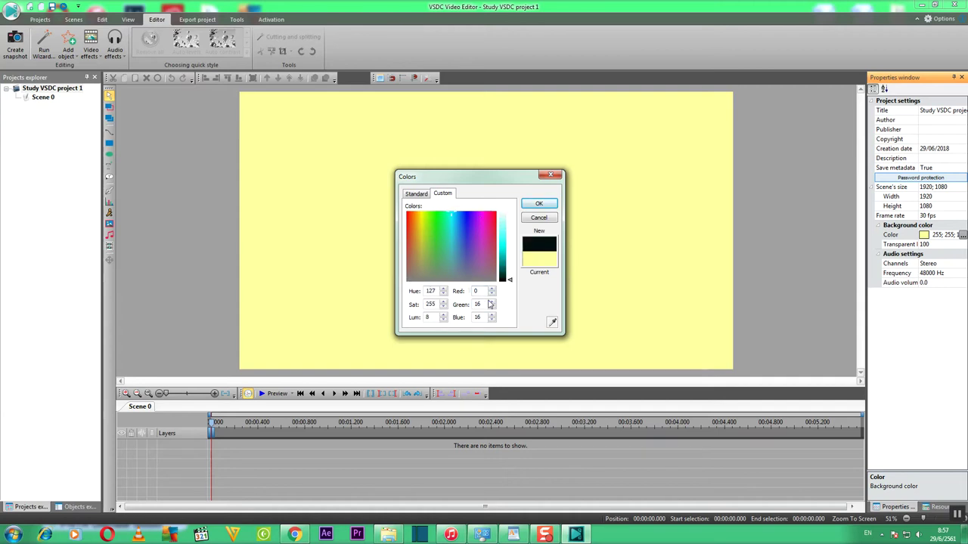
drag(485, 291, 460, 292)
text(0)
key(BackSpace)
text(1)
drag(478, 302, 459, 305)
text(1)
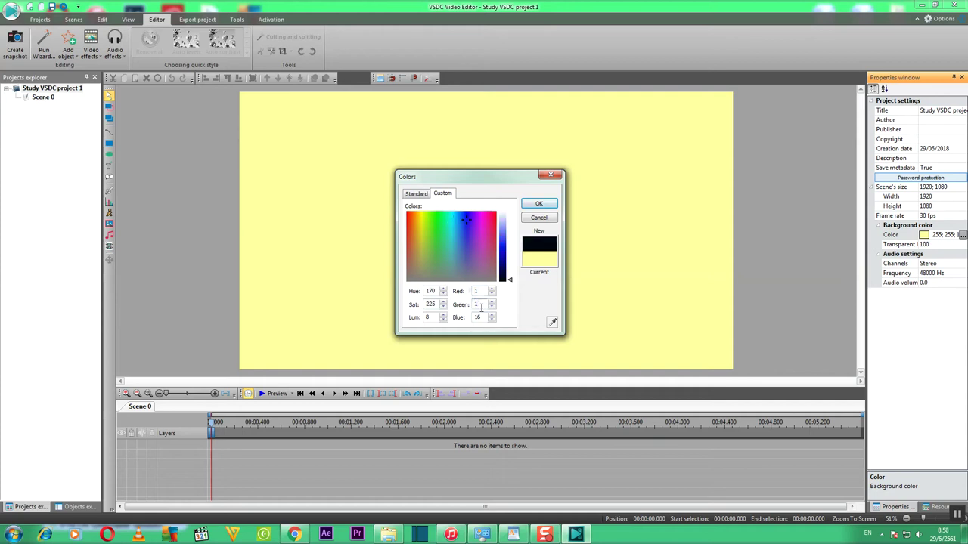
drag(482, 317, 469, 318)
text(1)
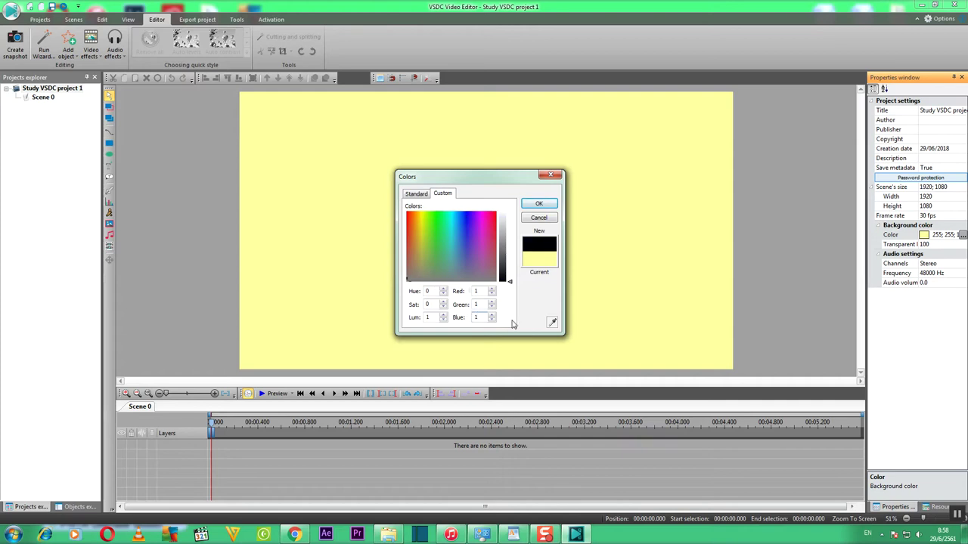
Change the custom color's Red, Green and Blue components to 6 each.
double_click(481, 290)
text(6)
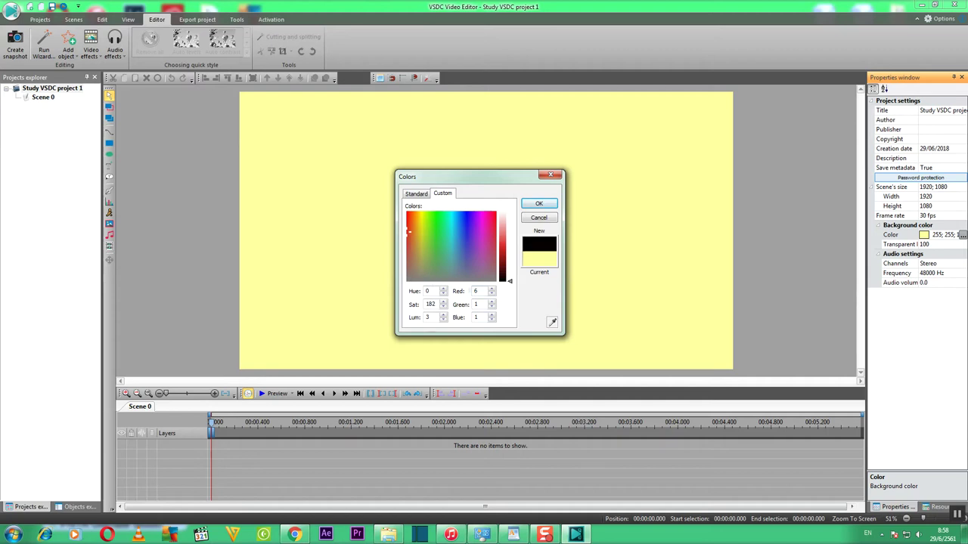
double_click(481, 304)
text(6)
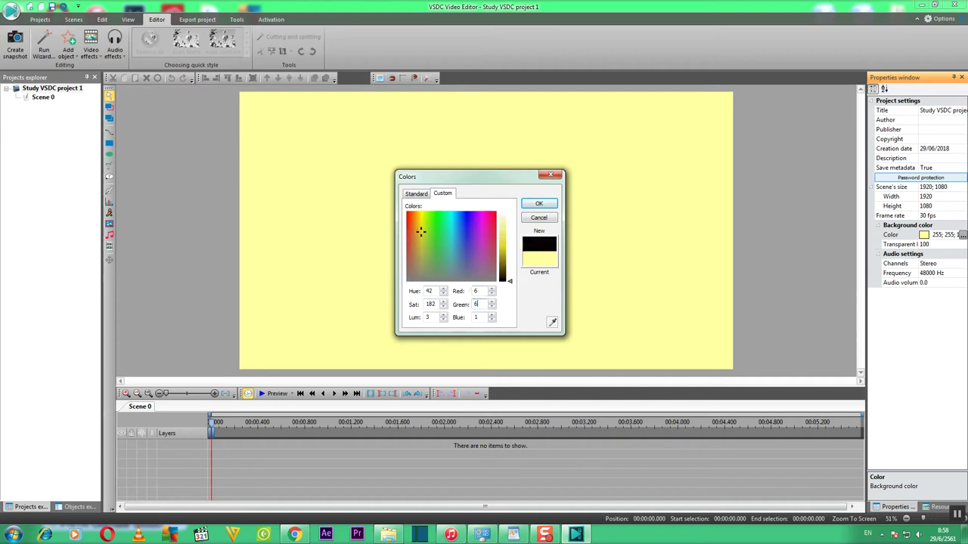
double_click(478, 317)
text(6)
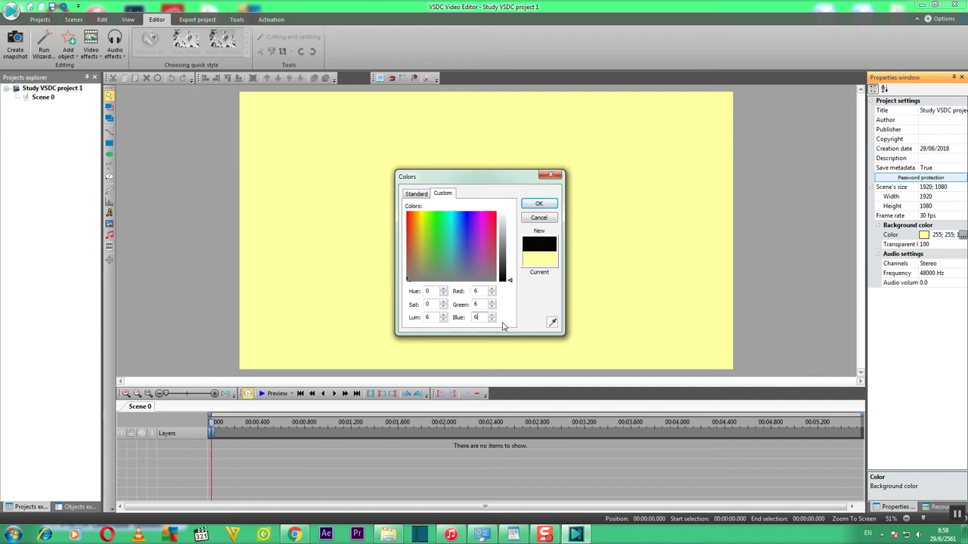
Define a light yellow custom color with Red 255, Green 255 and Blue 160.
double_click(478, 291)
text(255)
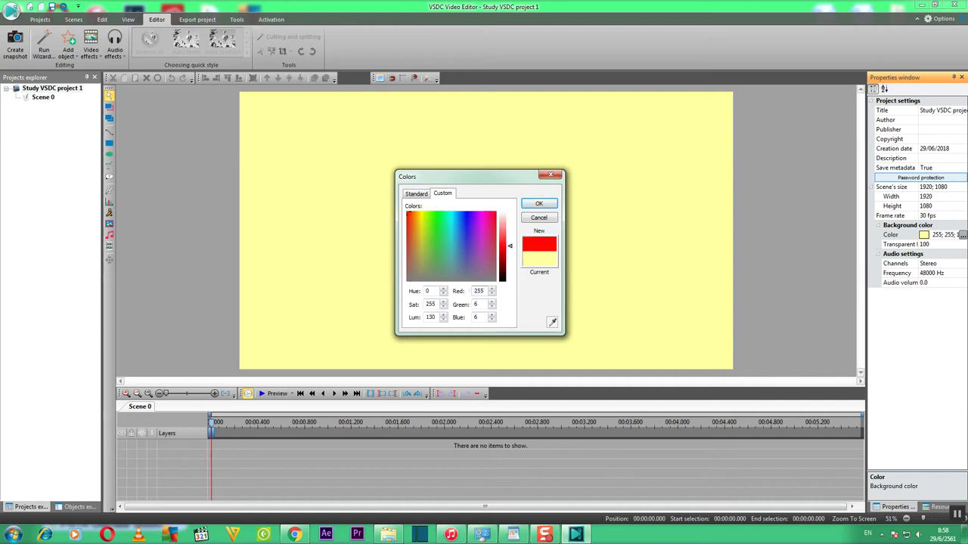
double_click(477, 304)
text(255)
double_click(477, 318)
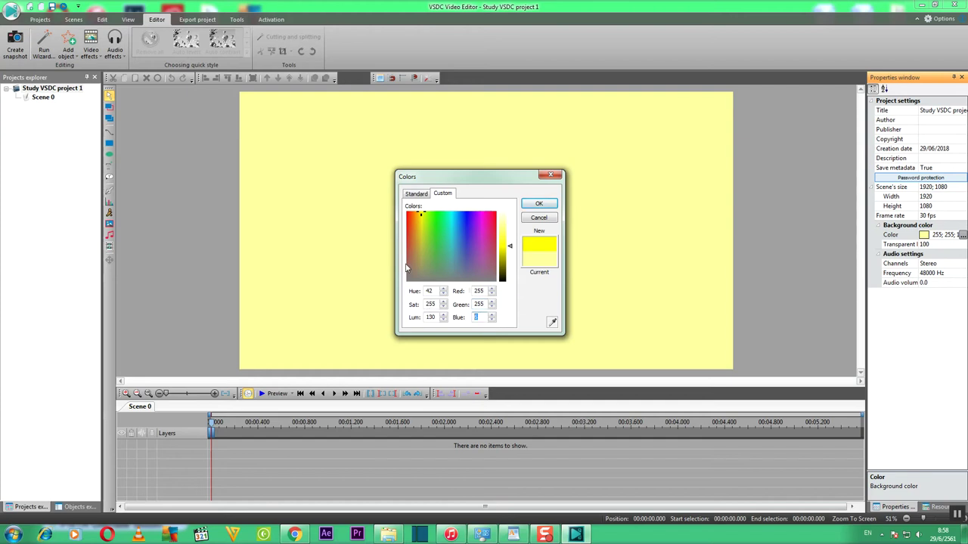
text(160)
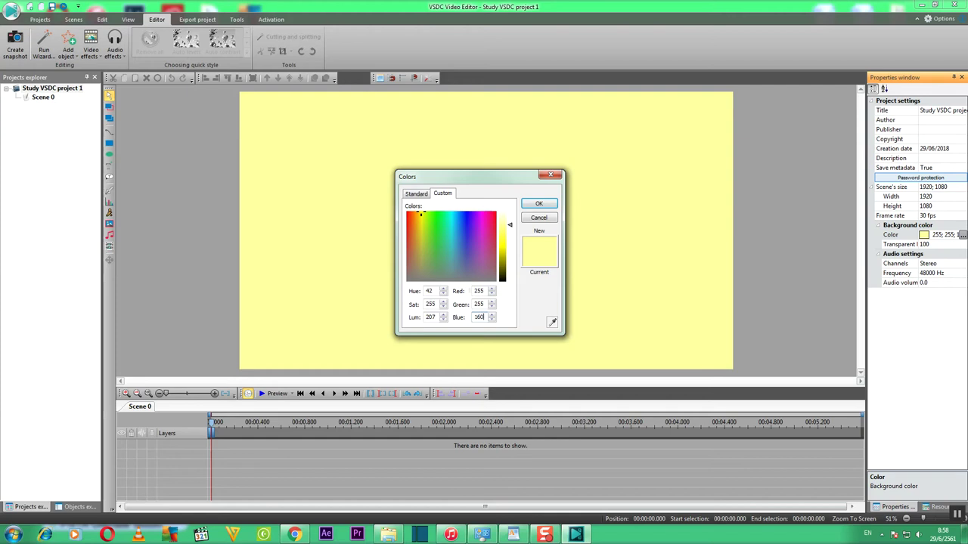
Raise the custom color's Blue component to 255 to make white.
double_click(480, 318)
text(2)
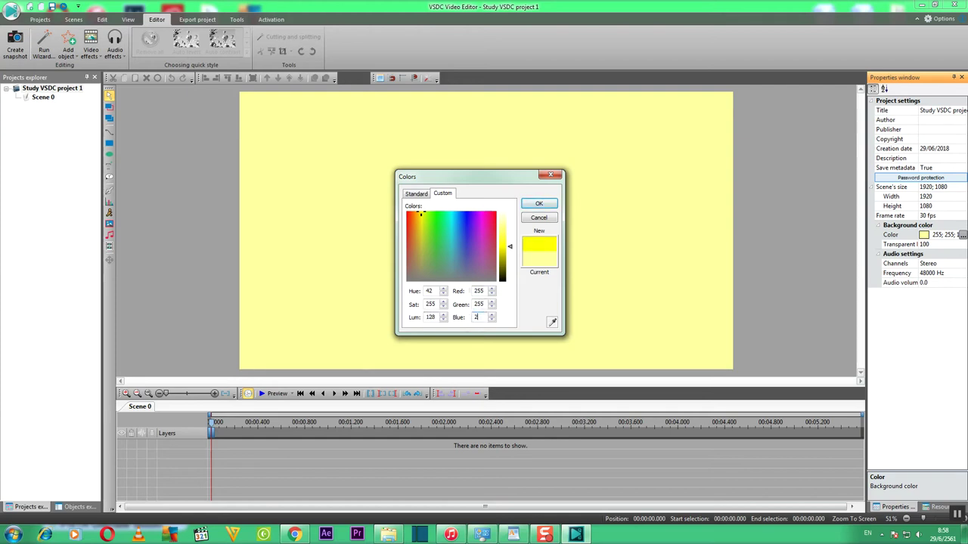
text(55)
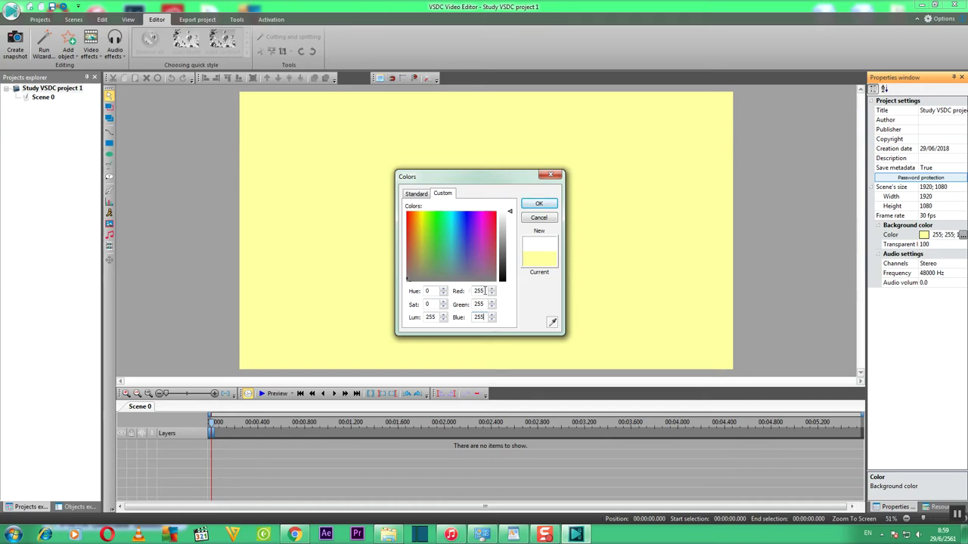
Set the custom color's Red, Green and Blue components to 0 to make black.
double_click(482, 290)
text(0)
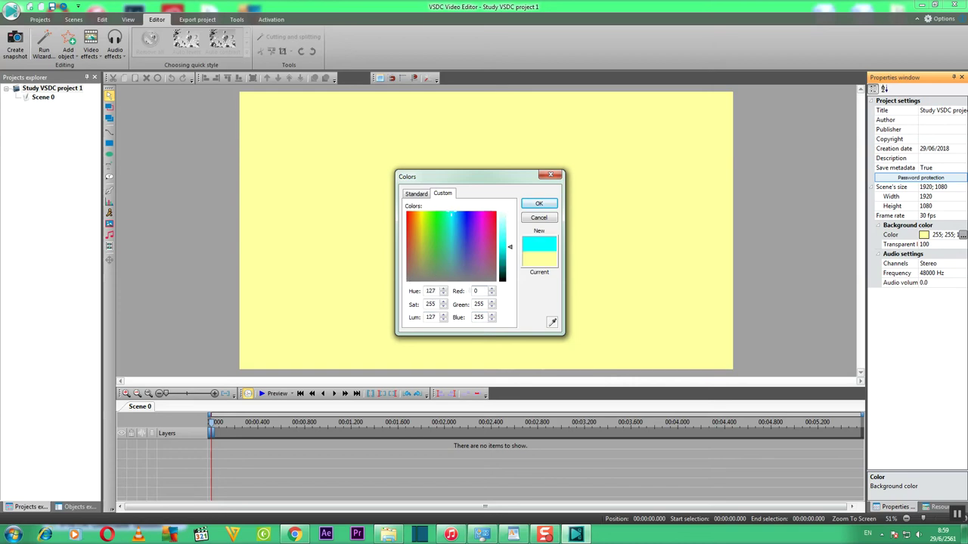
key(Tab)
text(0)
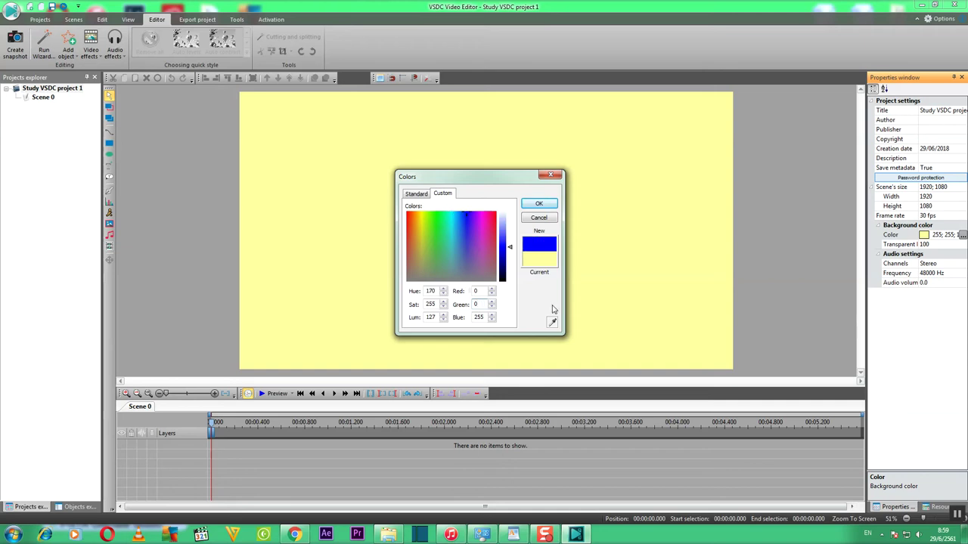
double_click(479, 317)
text(0)
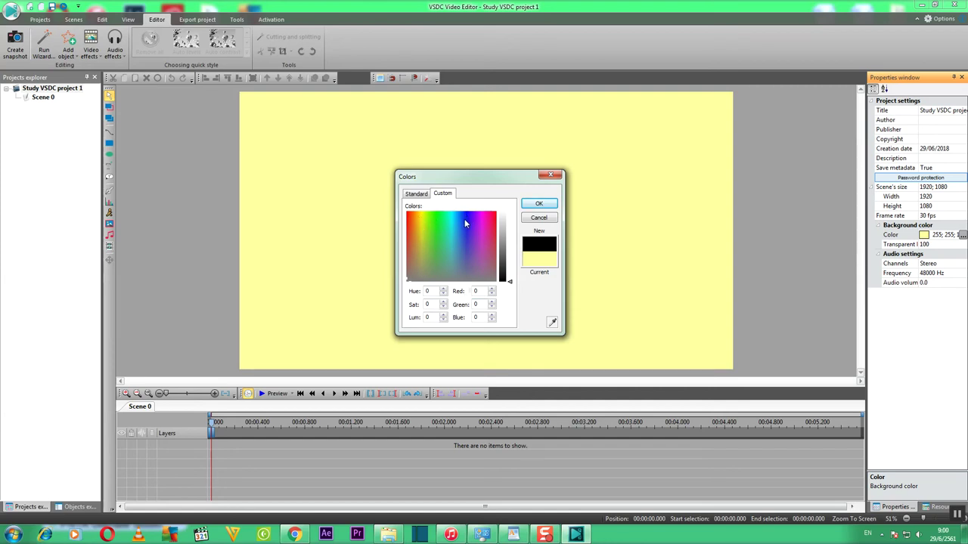
Set only the custom color's Blue component to 255 to make pure blue.
double_click(482, 317)
text(2)
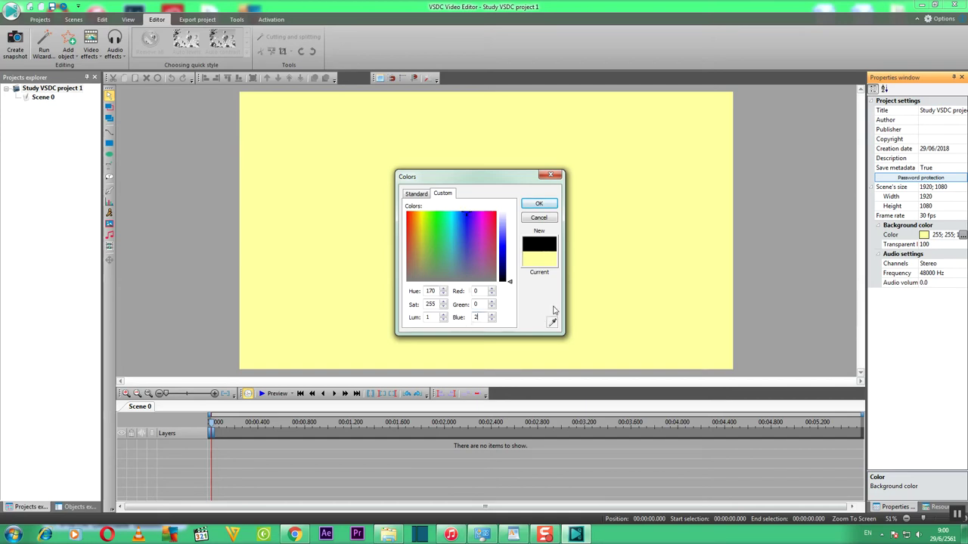
text(55)
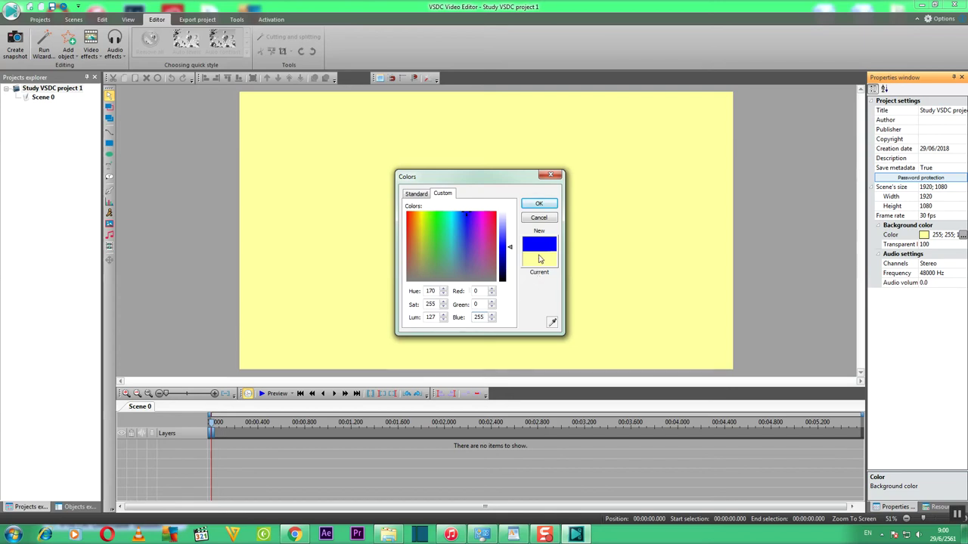
Clear the Blue component's value, dismiss the integer warning, and set Blue to 0.
key(BackSpace)
key(BackSpace)
key(BackSpace)
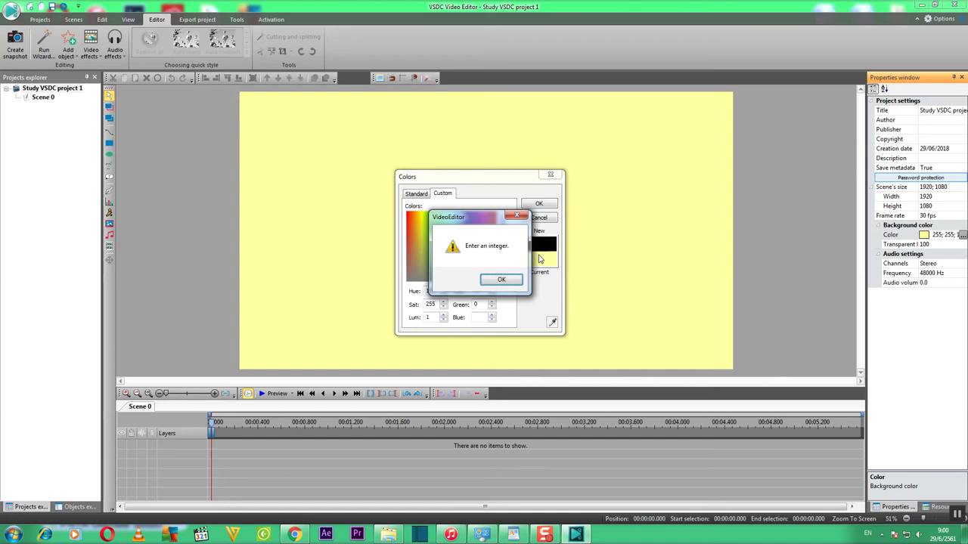
click(502, 282)
key(BackSpace)
text(0)
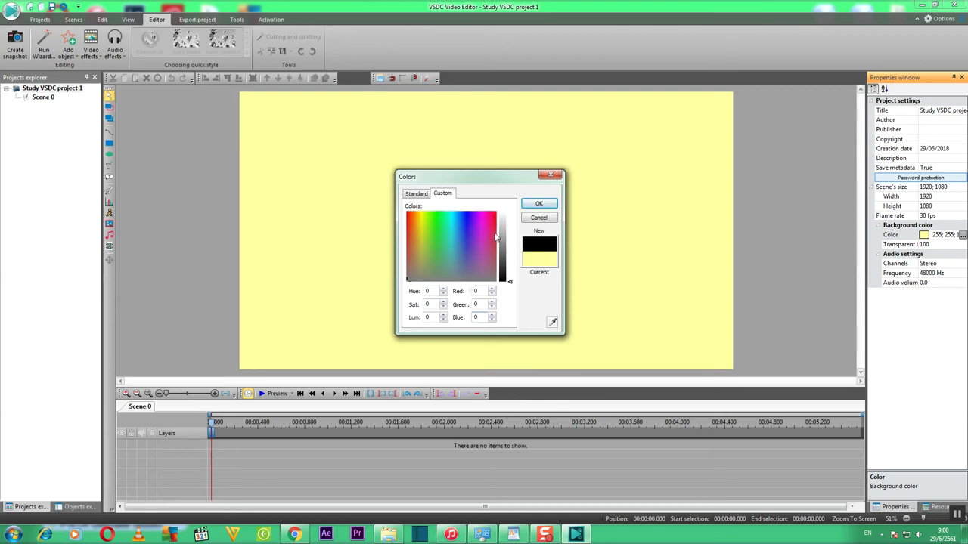
Sample several hues from the custom color spectrum, including red, green, grayish purple and orange, ending on a violet-blue.
click(495, 235)
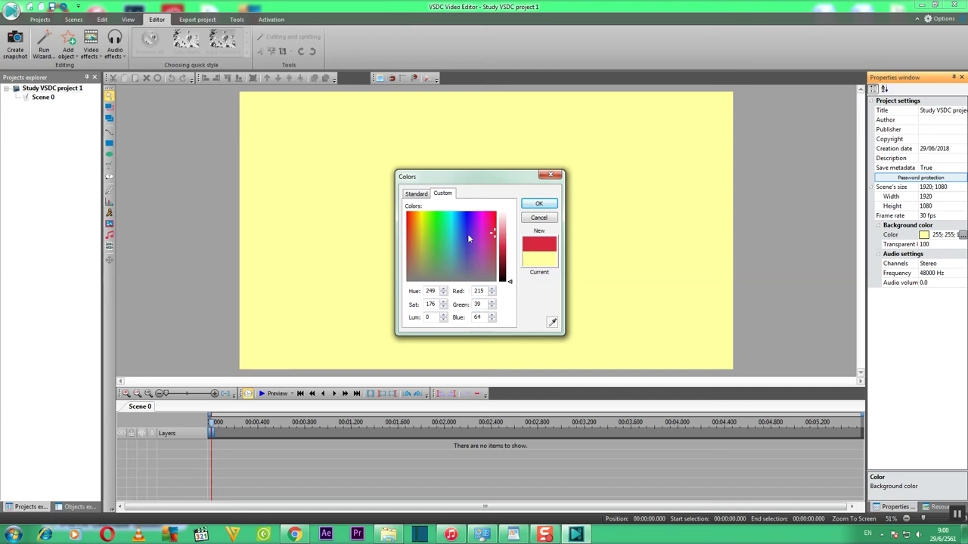
click(465, 234)
mouse_move(436, 254)
mouse_down()
mouse_move(418, 220)
mouse_move(444, 219)
mouse_move(429, 268)
mouse_up()
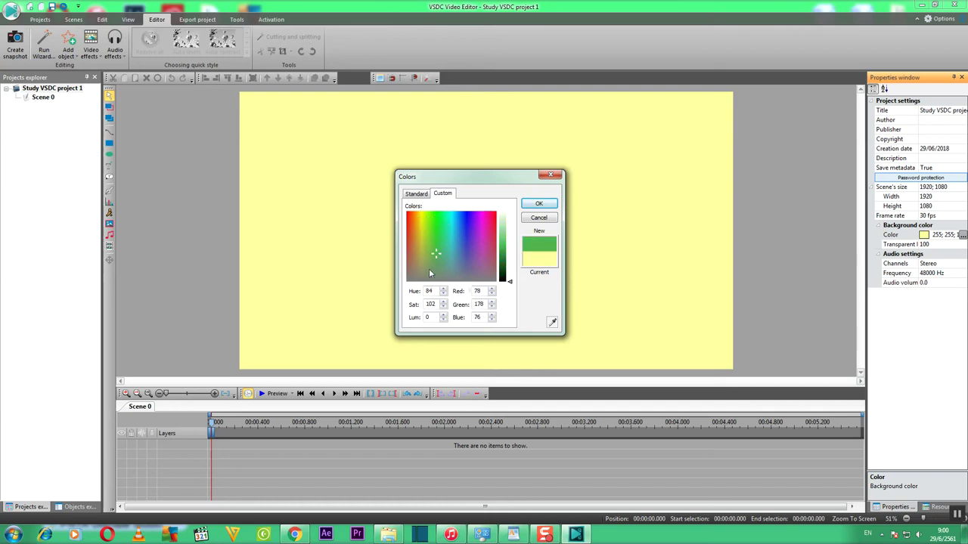
click(472, 272)
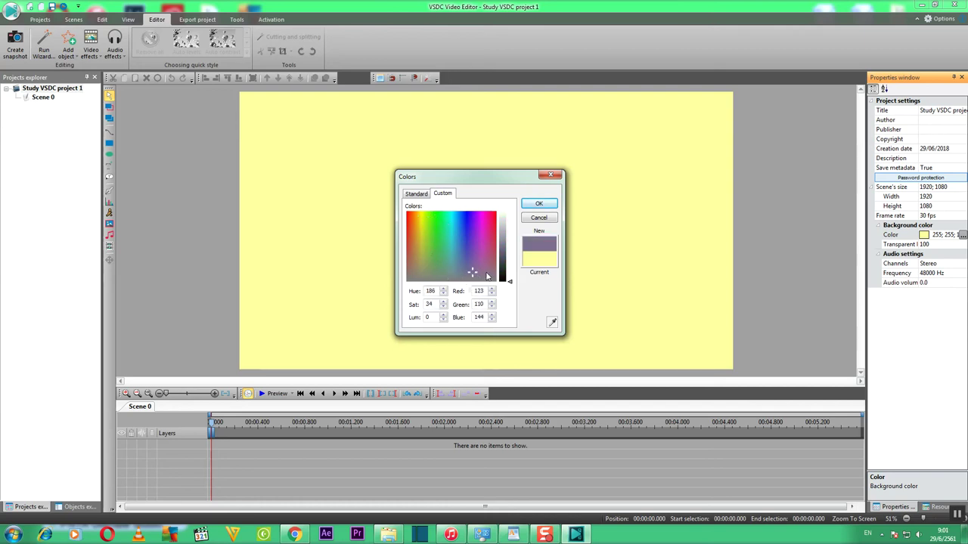
drag(488, 257, 452, 233)
click(416, 234)
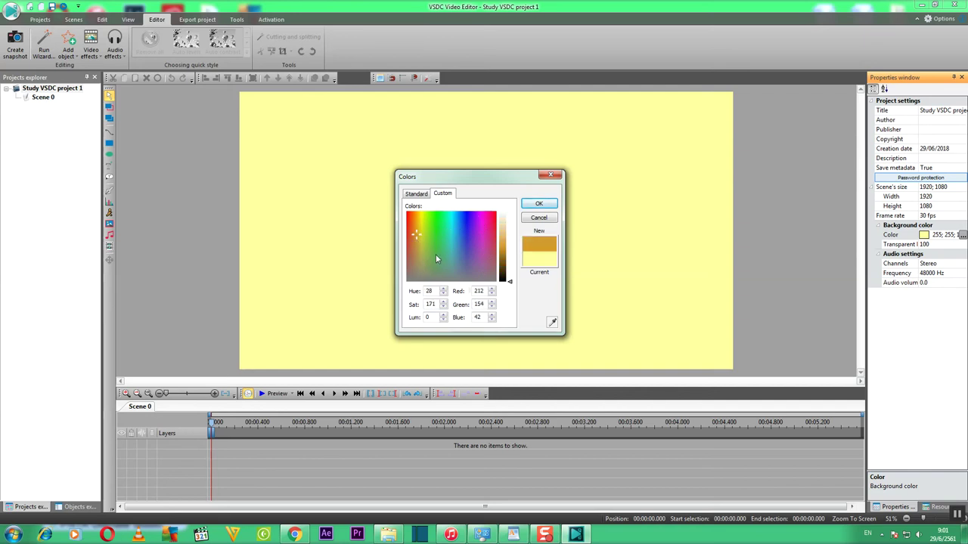
click(436, 268)
click(439, 276)
click(465, 275)
click(468, 237)
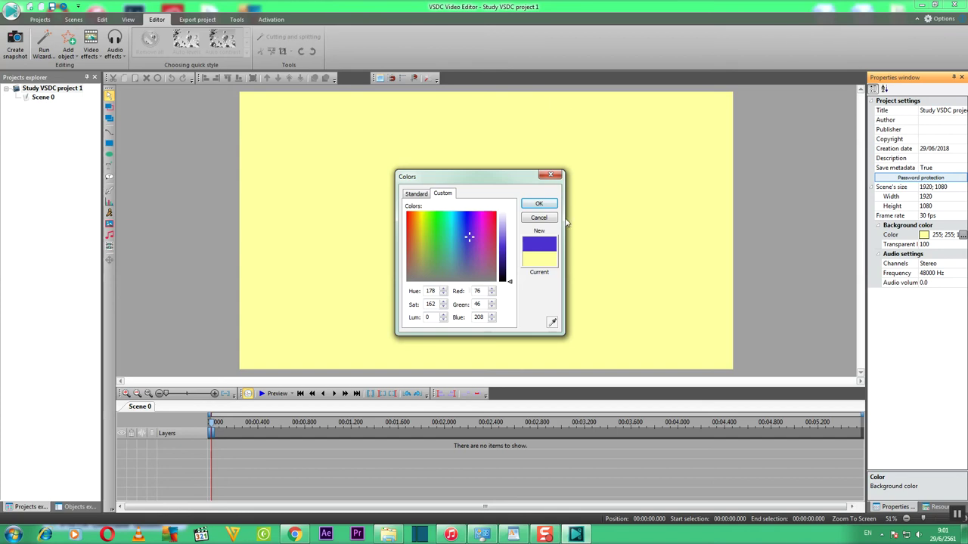
Darken the sampled color to black with Red, Green and Blue at 0, and close the color dialog without applying it.
click(505, 280)
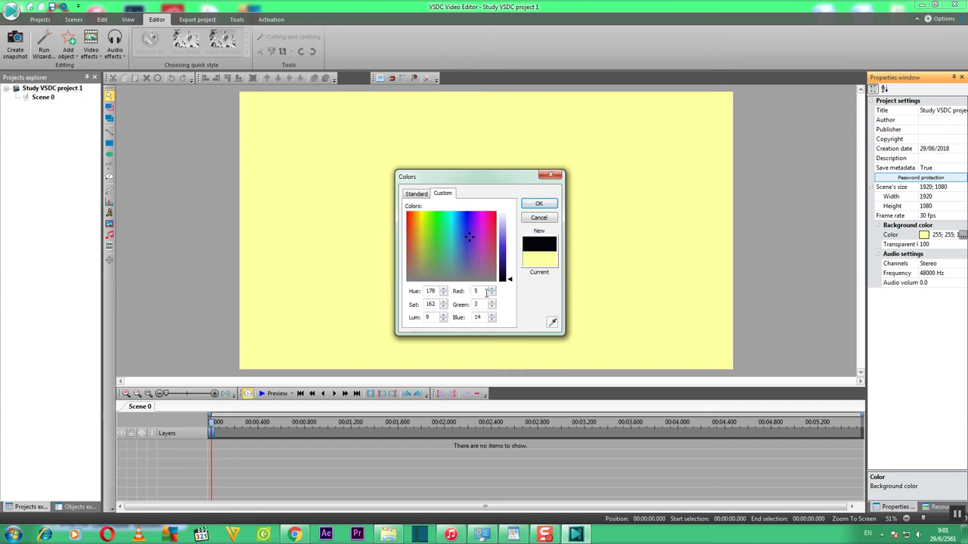
double_click(483, 292)
text(0)
click(503, 281)
double_click(485, 303)
text(0)
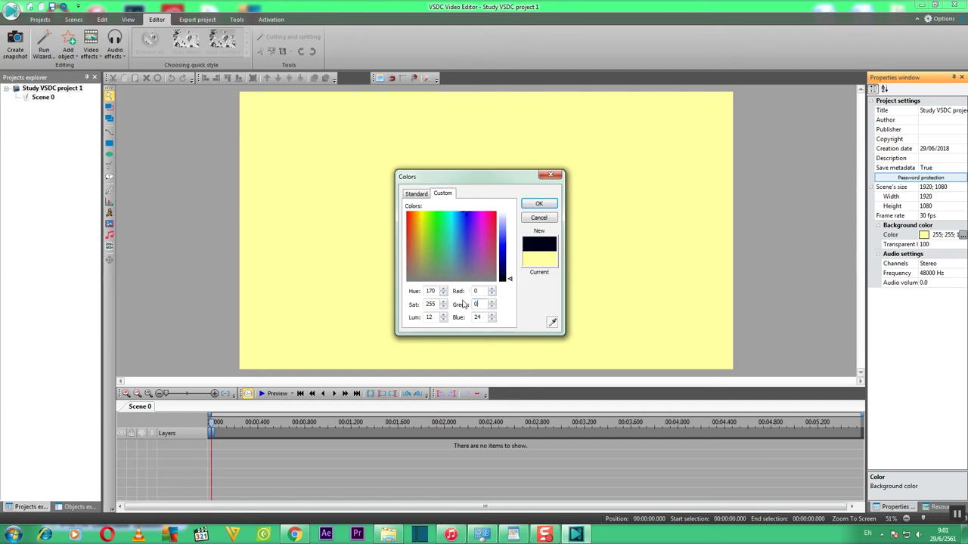
double_click(477, 317)
text(0)
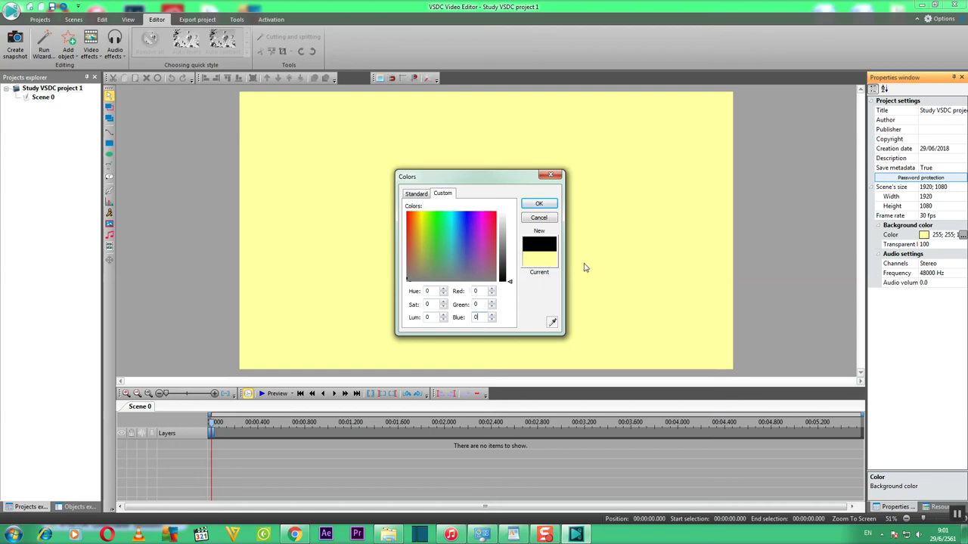
click(550, 177)
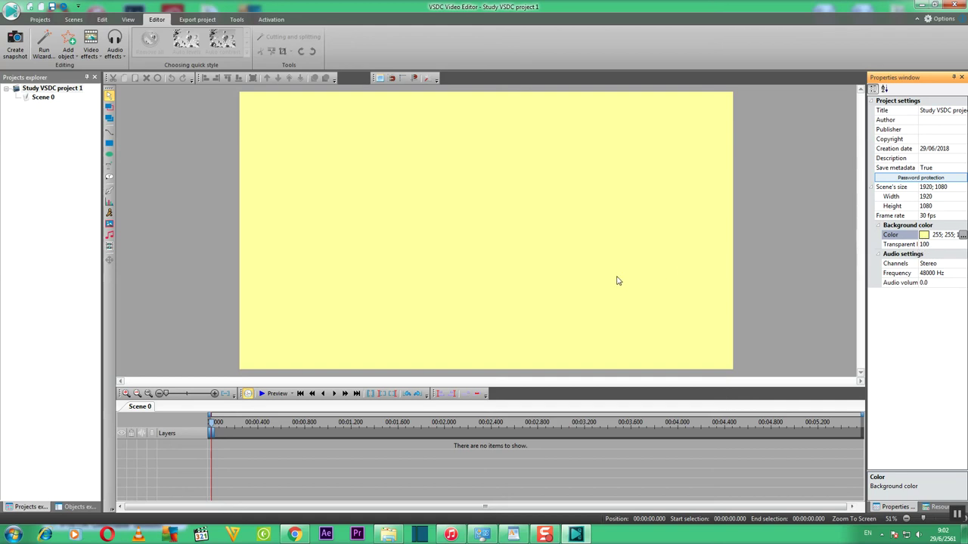
Change the project's background color to black from the standard color palette.
click(962, 236)
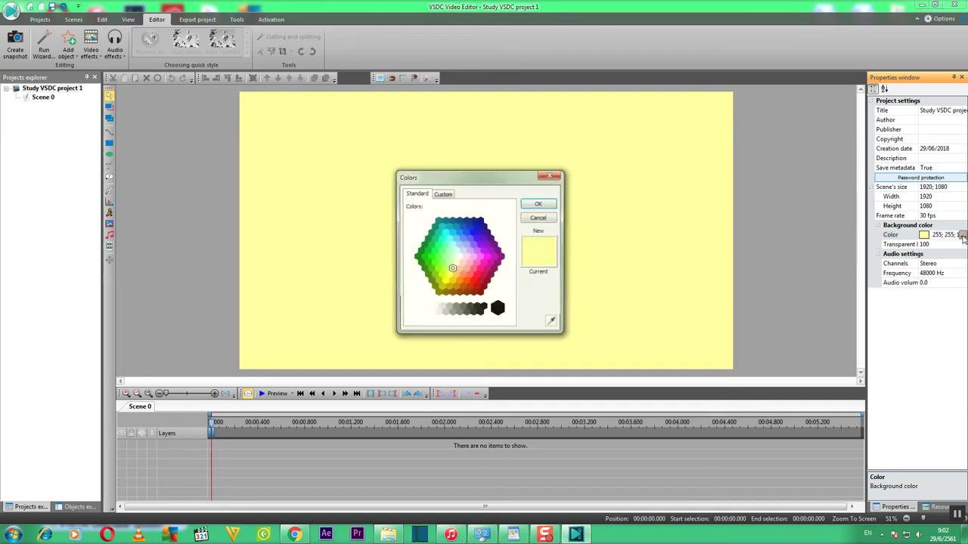
click(498, 309)
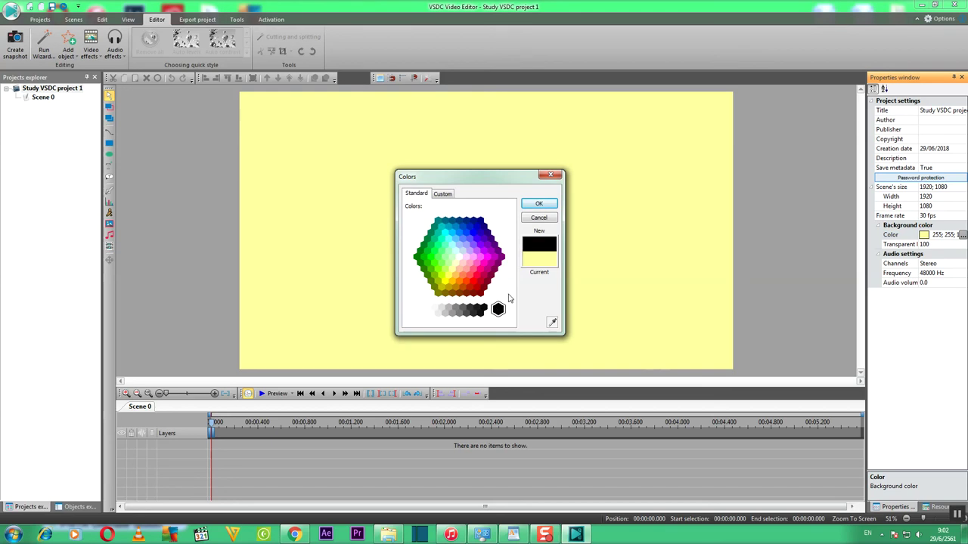
click(538, 203)
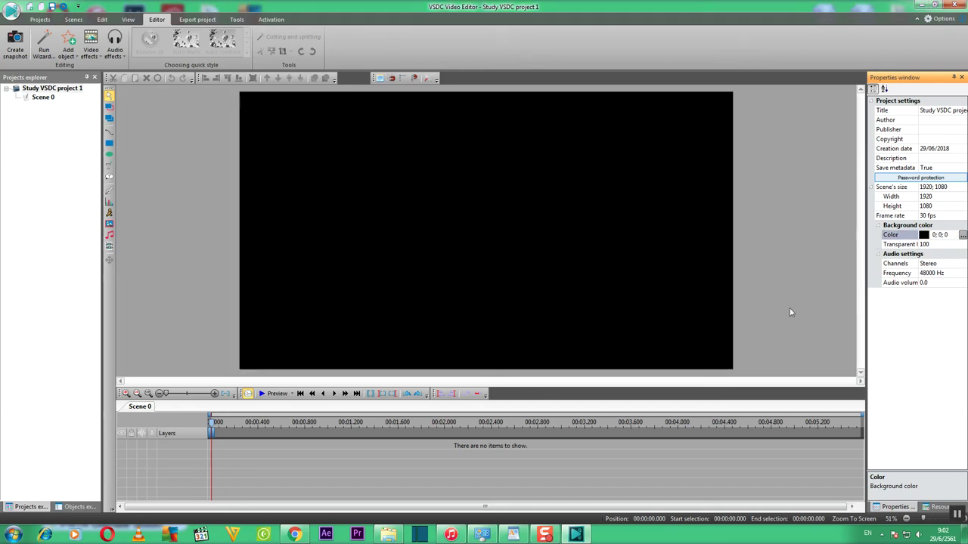